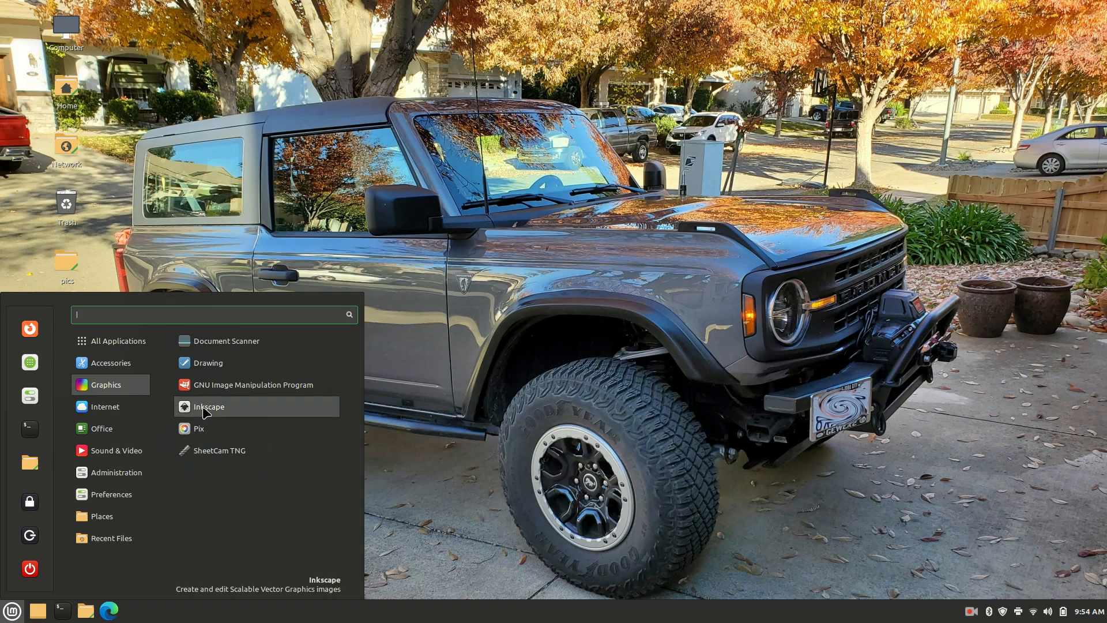
Start Inkscape with a new document and import squirrel-shape.svg from the Clipart folder as a separate document
click(204, 412)
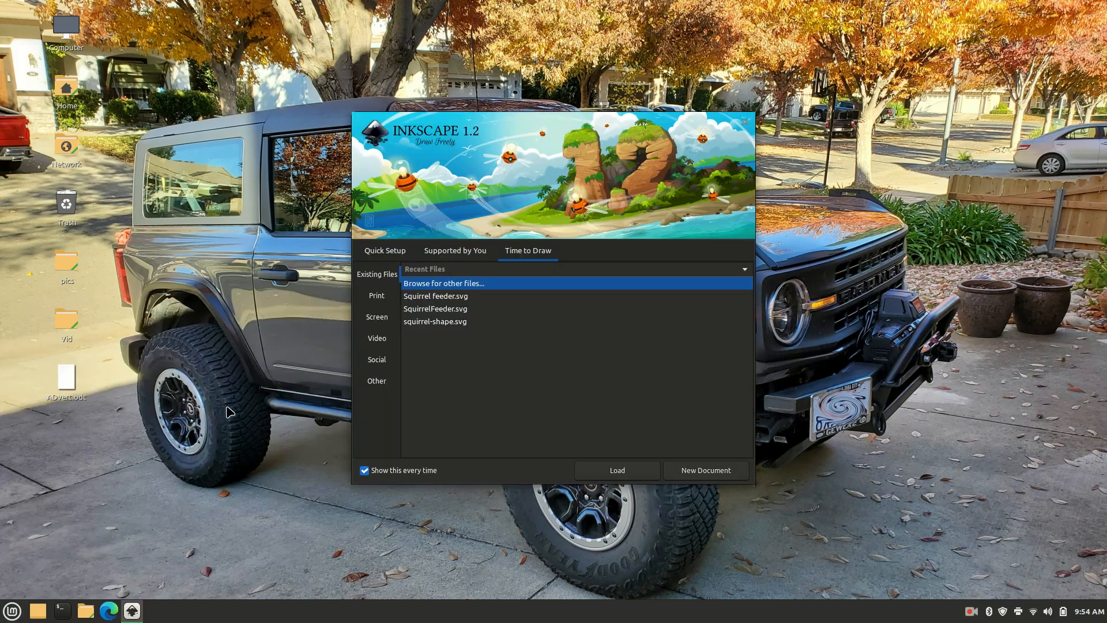
click(715, 475)
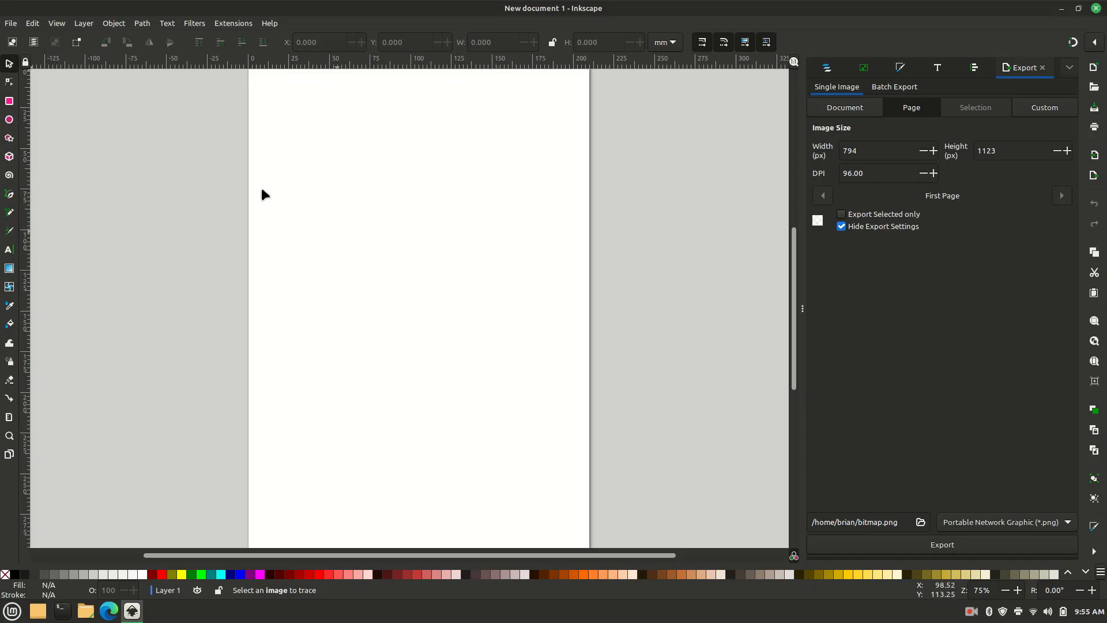
click(11, 26)
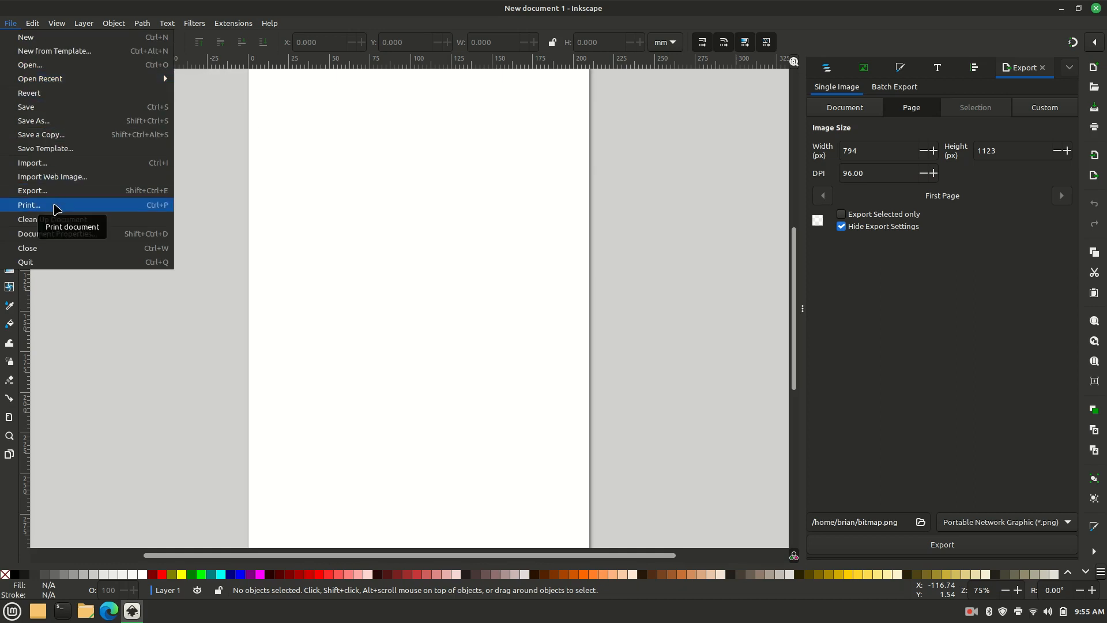
click(60, 163)
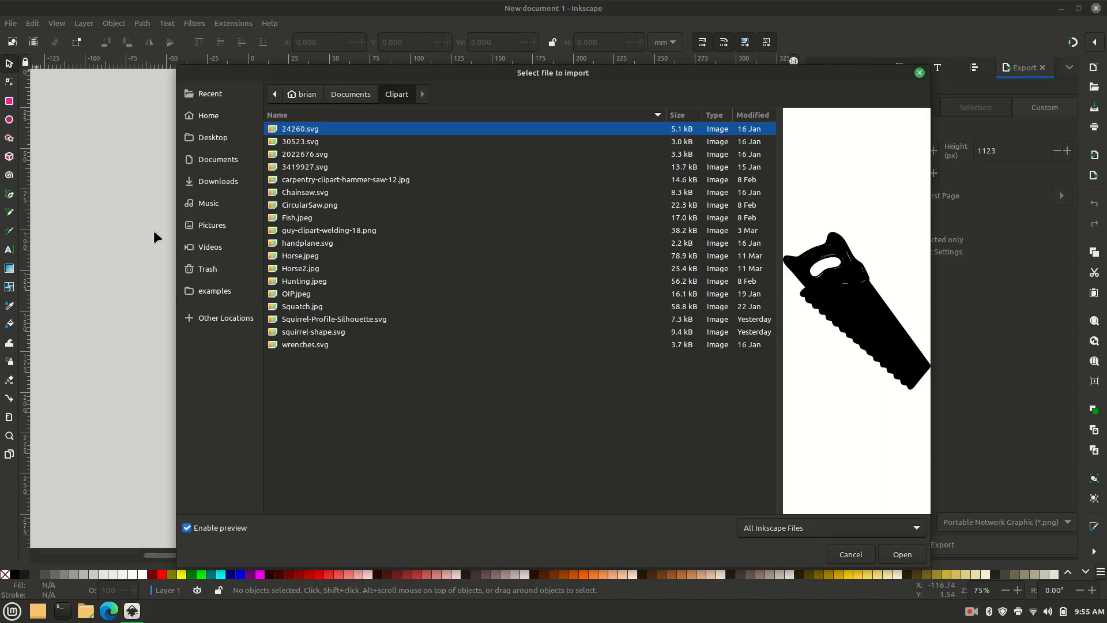
click(308, 332)
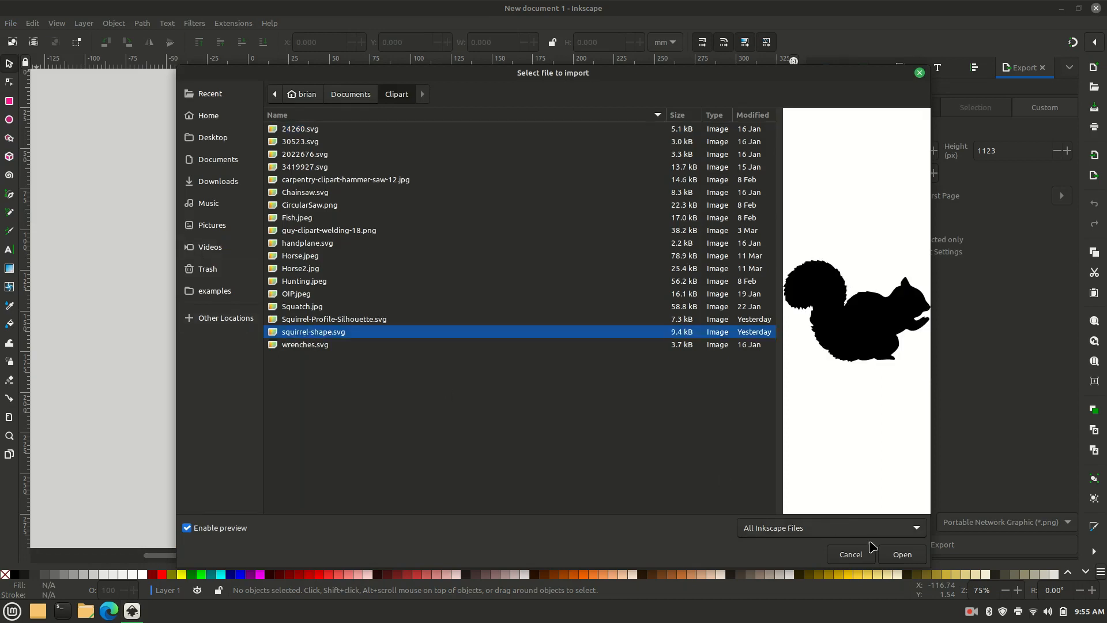
click(901, 555)
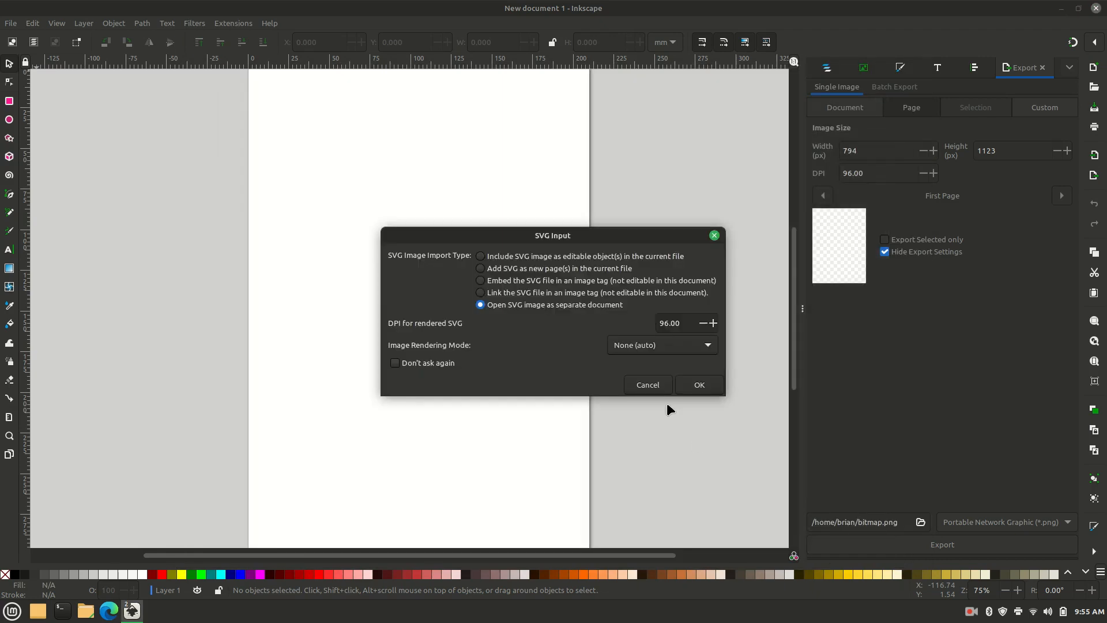
click(690, 384)
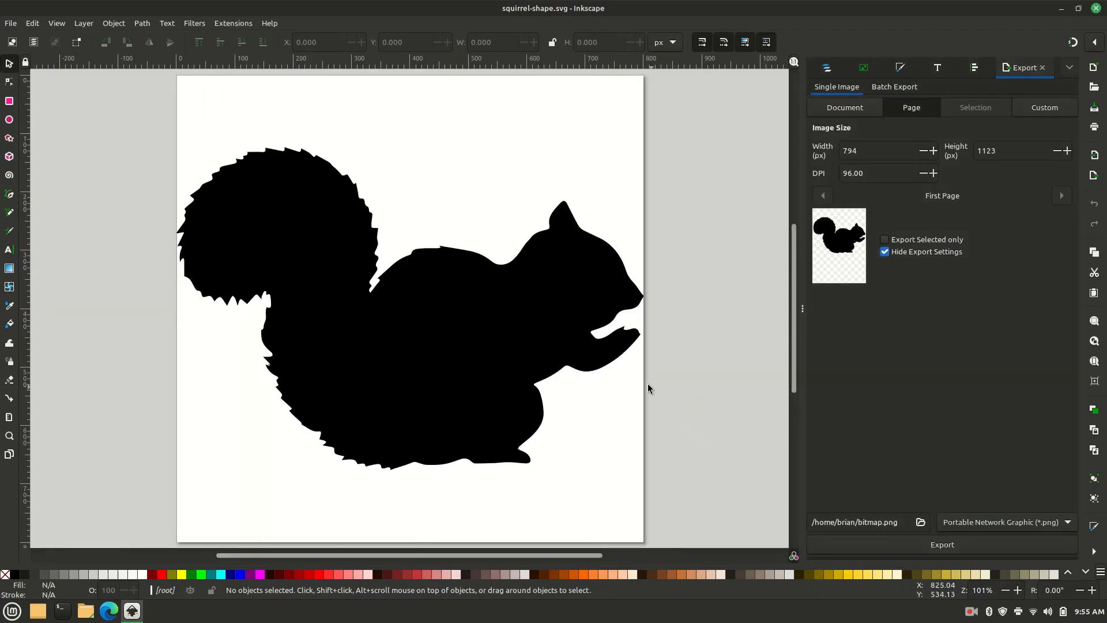
Select the squirrel silhouette and check with the Node tool whether its outline has editable nodes
click(533, 298)
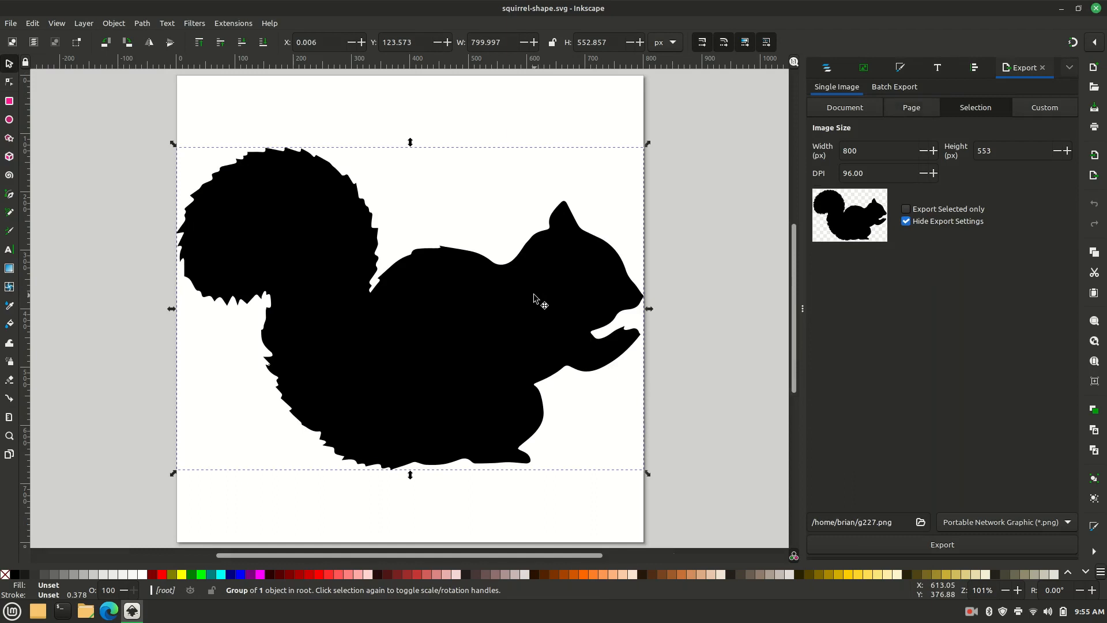
click(9, 85)
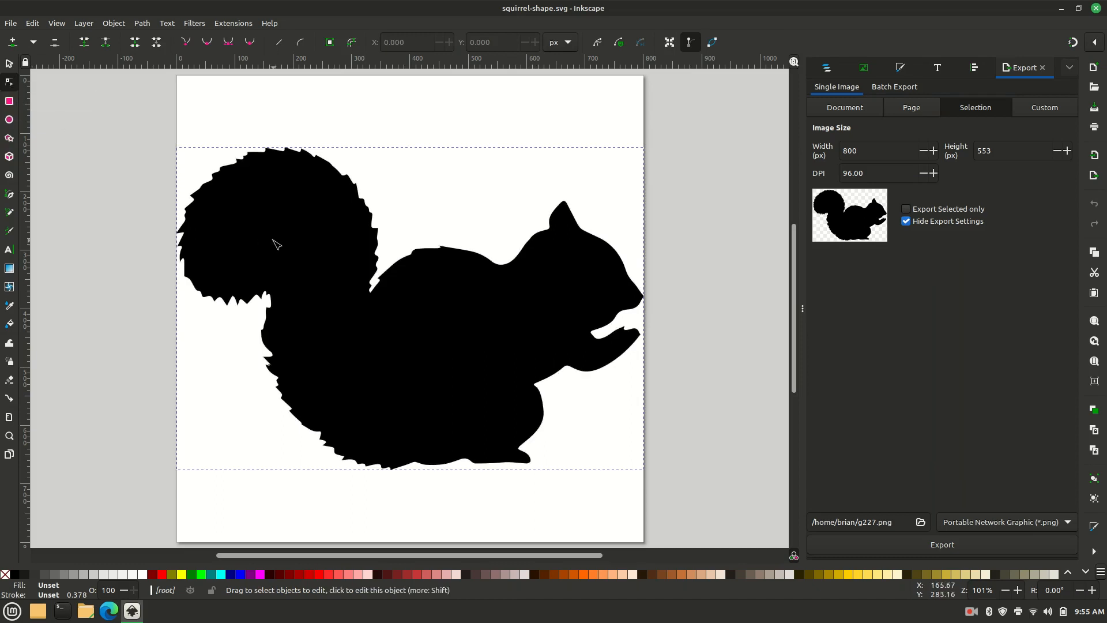
click(10, 64)
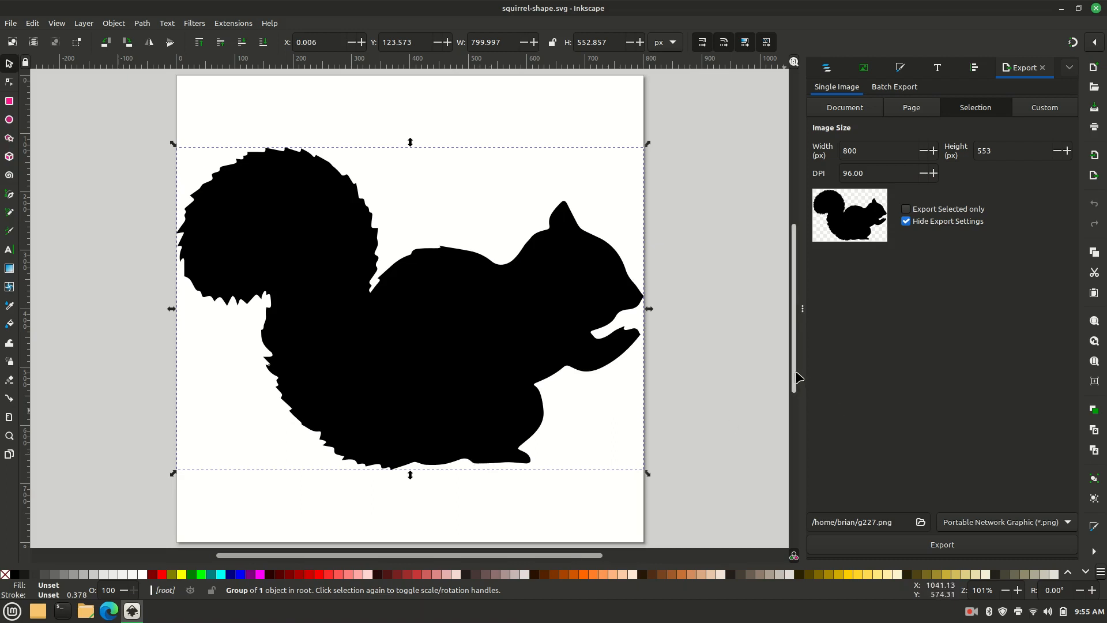
drag(796, 377, 796, 390)
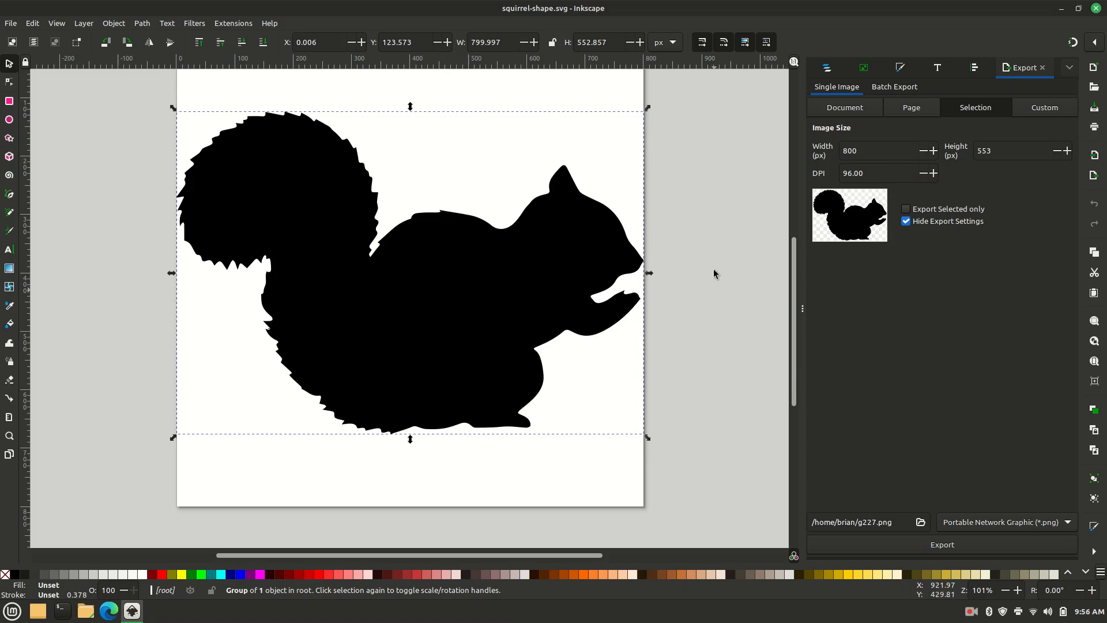
Set the document's display units and page size units to inches in the document properties
click(10, 23)
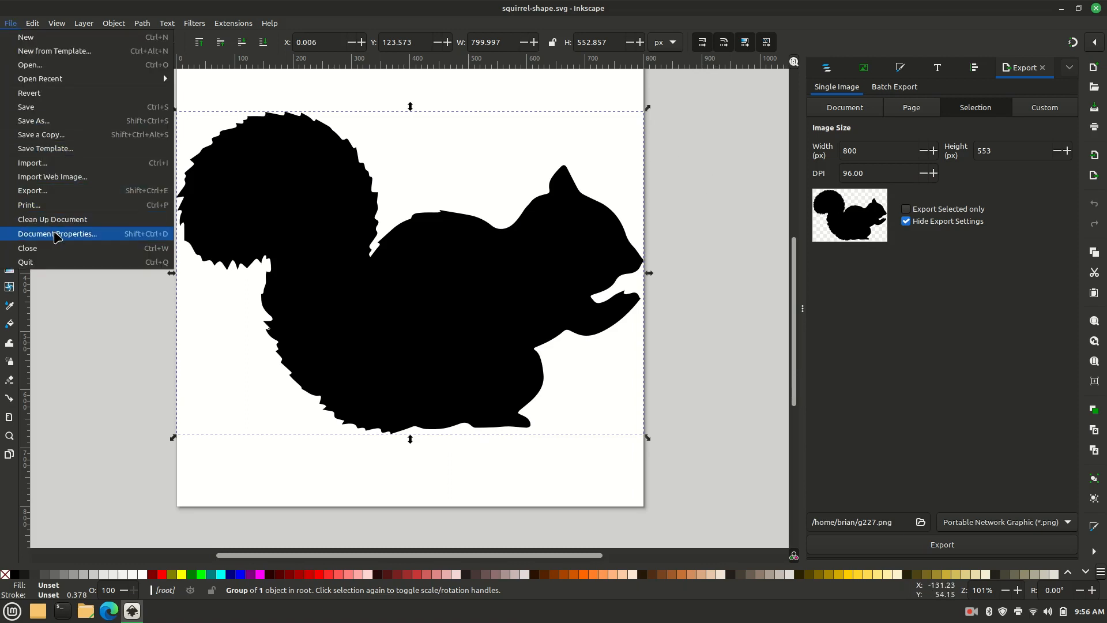
click(57, 235)
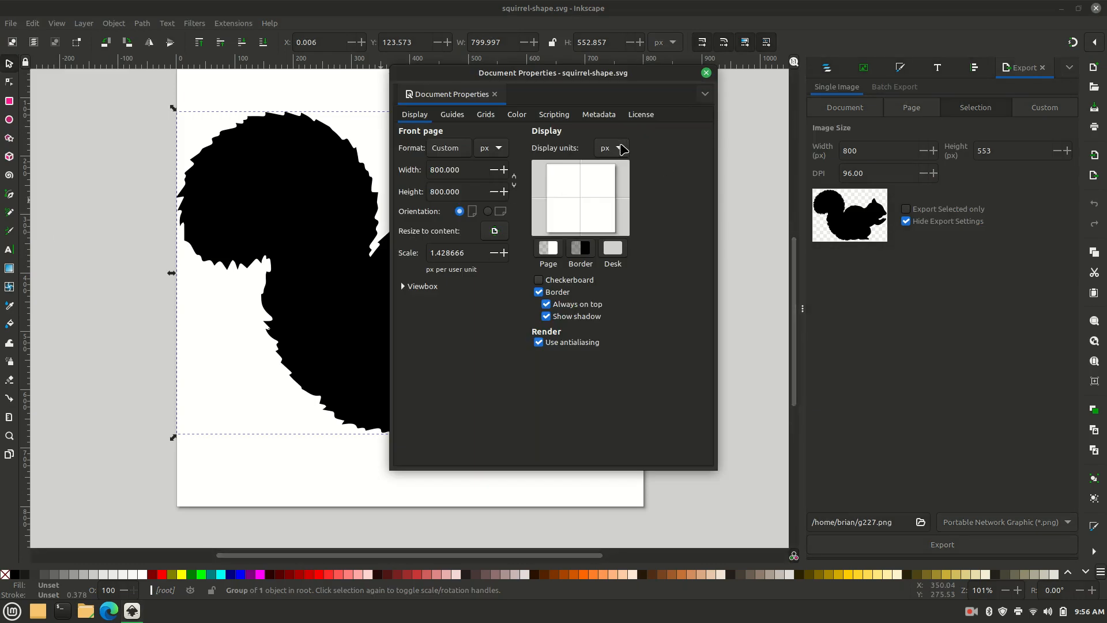
click(622, 148)
click(613, 85)
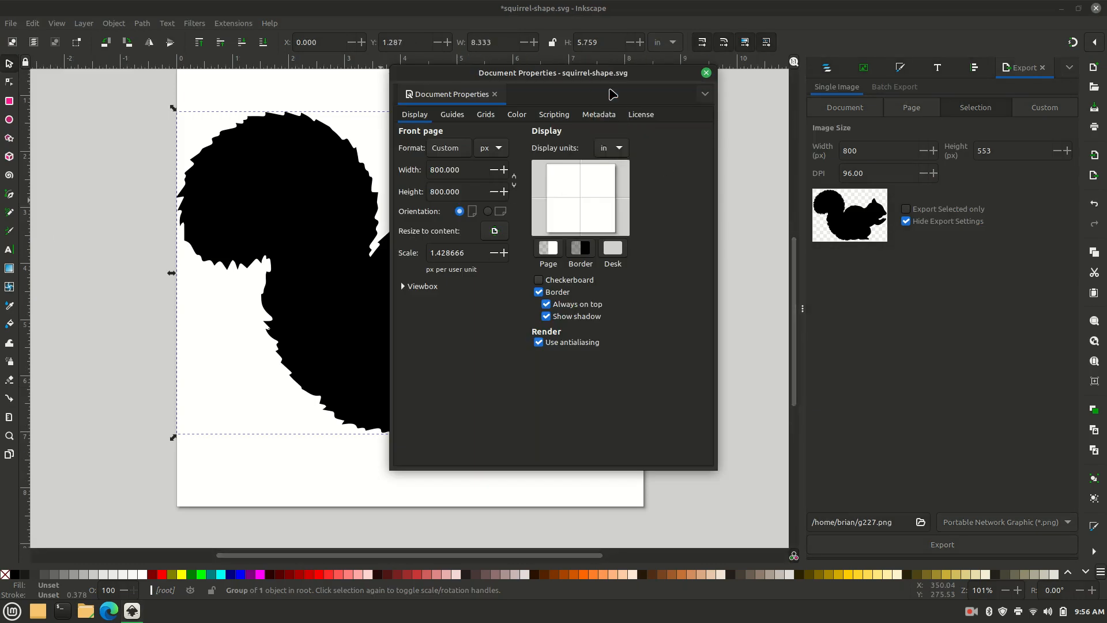
click(497, 148)
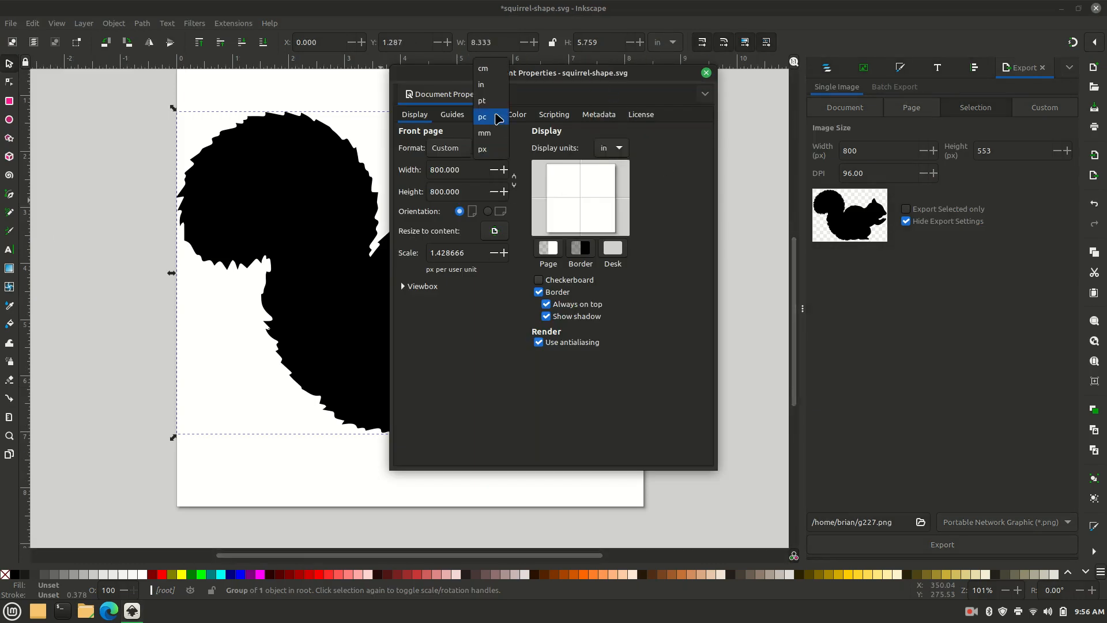
click(484, 91)
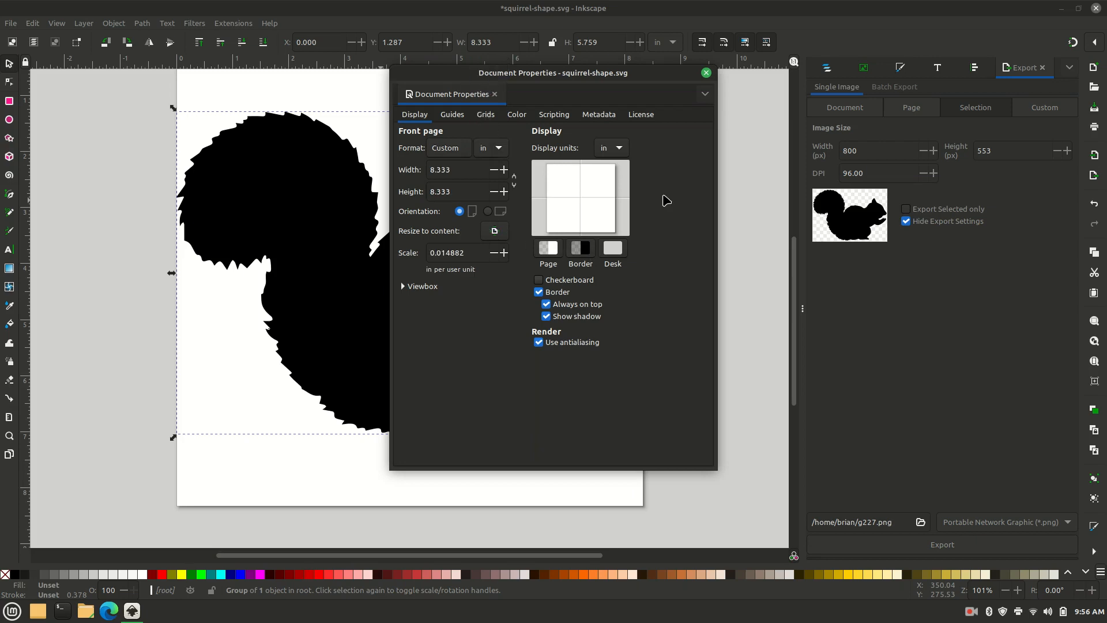
click(706, 72)
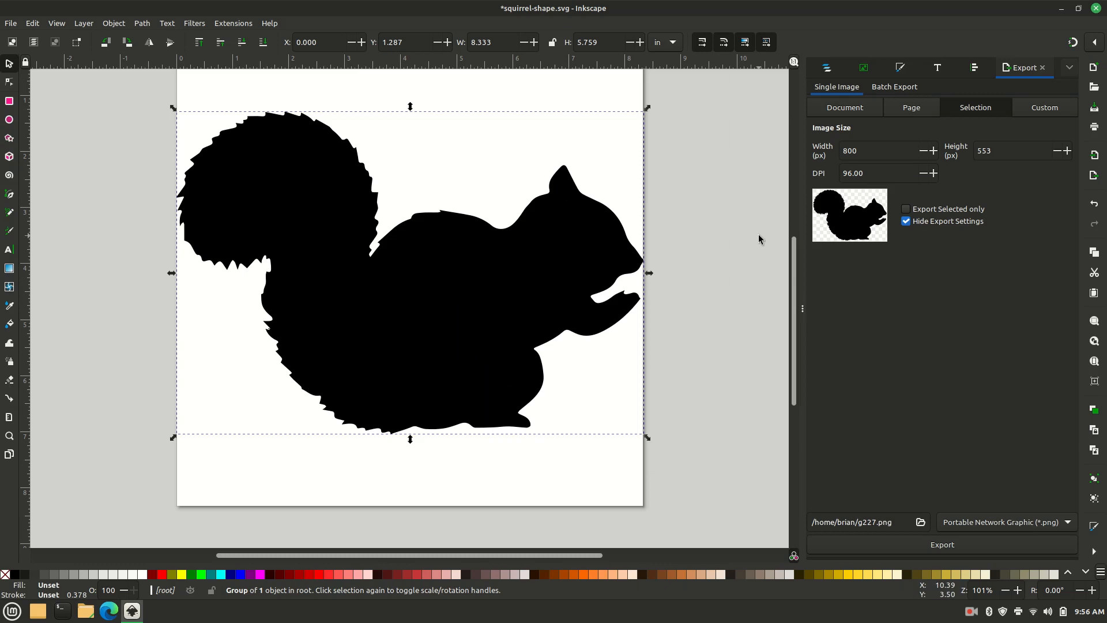
Scale the squirrel up proportionally to about 8.69 in wide by 6.0 in high, keeping its lower-left corner fixed
key(minus)
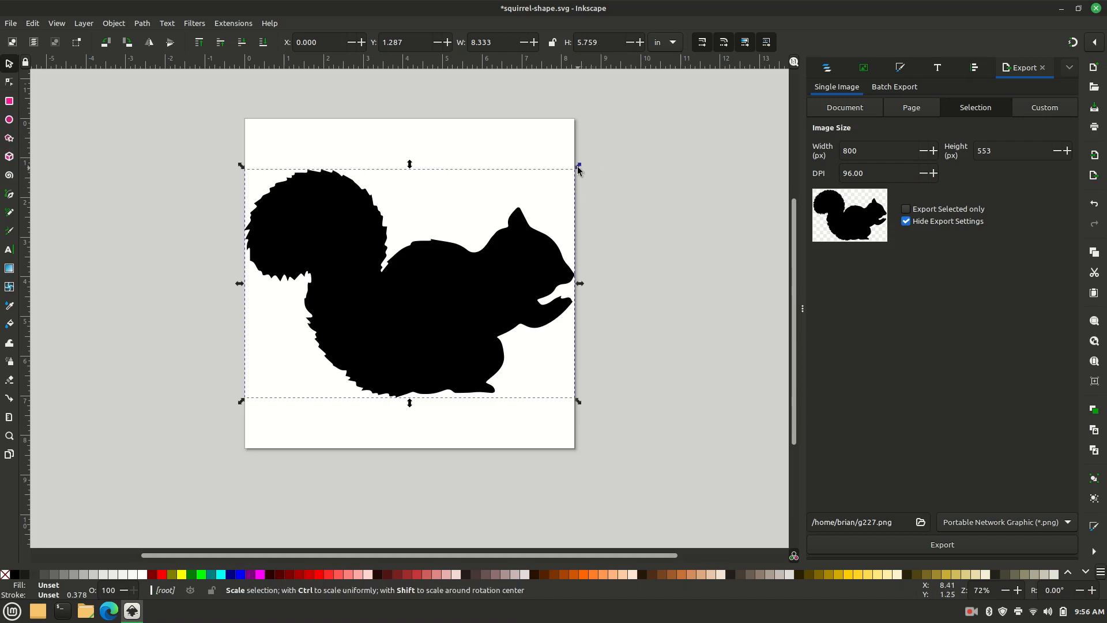
mouse_move(579, 167)
mouse_down()
mouse_move(613, 151)
mouse_move(592, 157)
mouse_up()
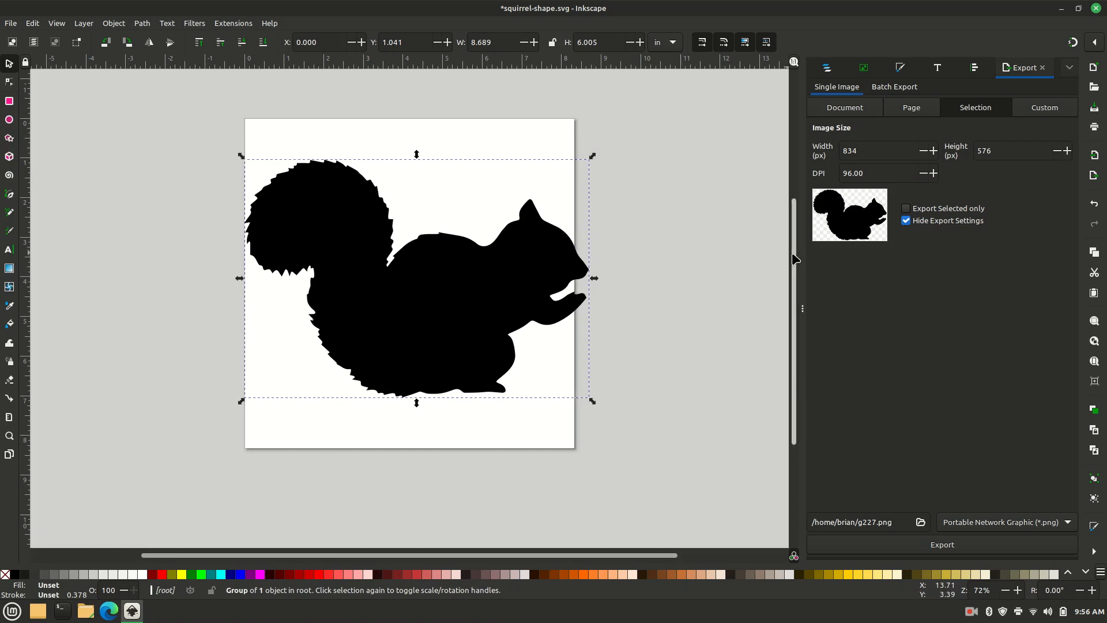
scroll(793, 279, down, 4)
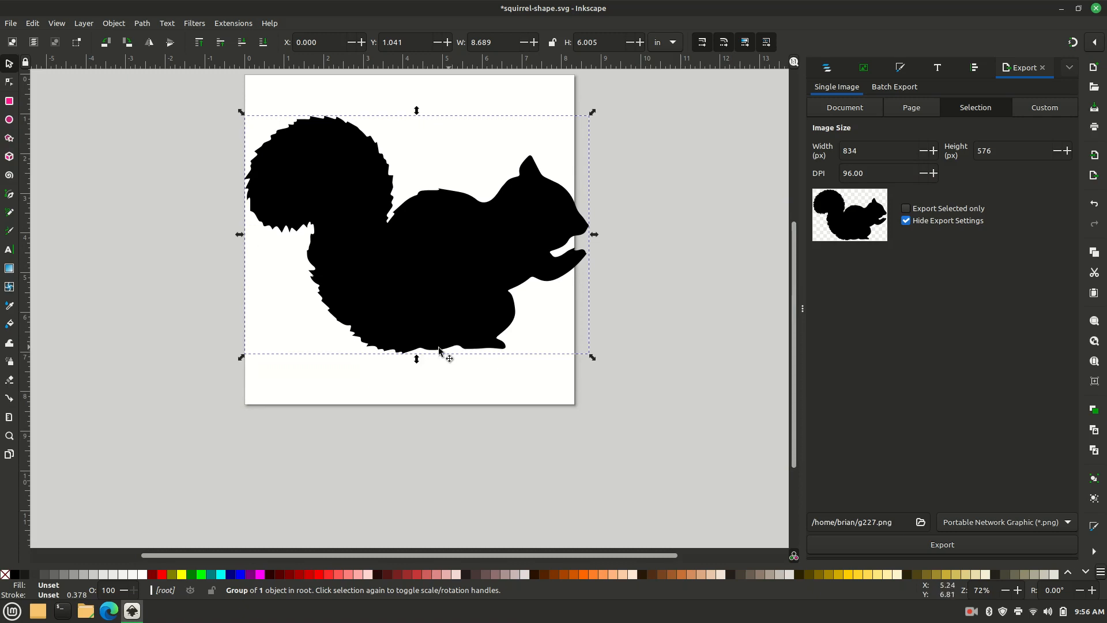
Draw a rectangle about 2.34 in wide by 0.89 in high below the squirrel, across the page's lower edge
click(442, 408)
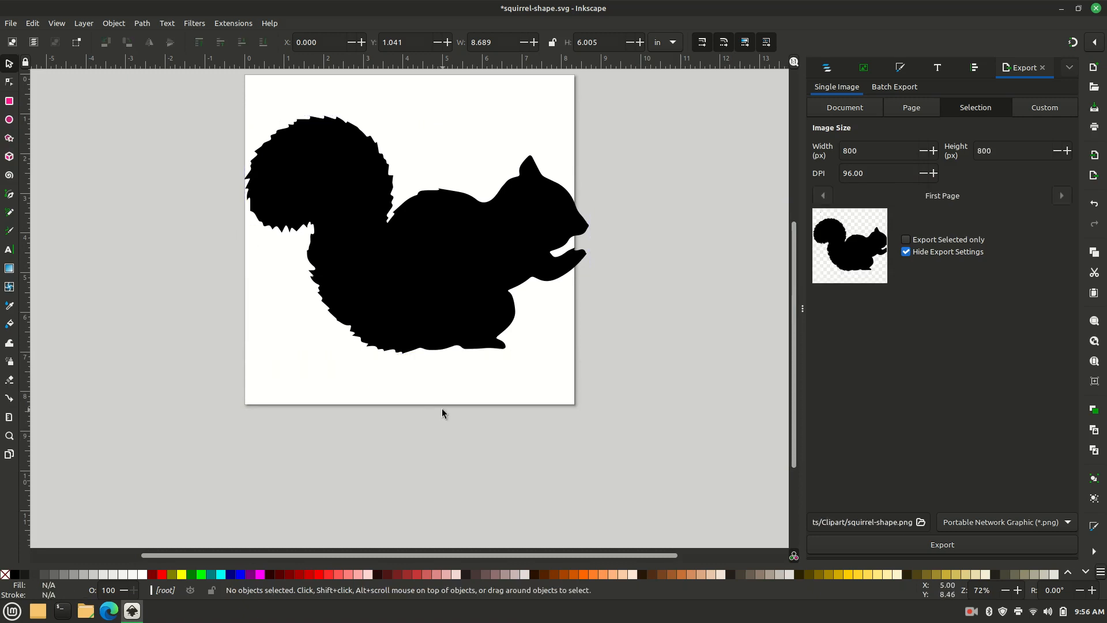
click(9, 101)
drag(357, 388, 451, 423)
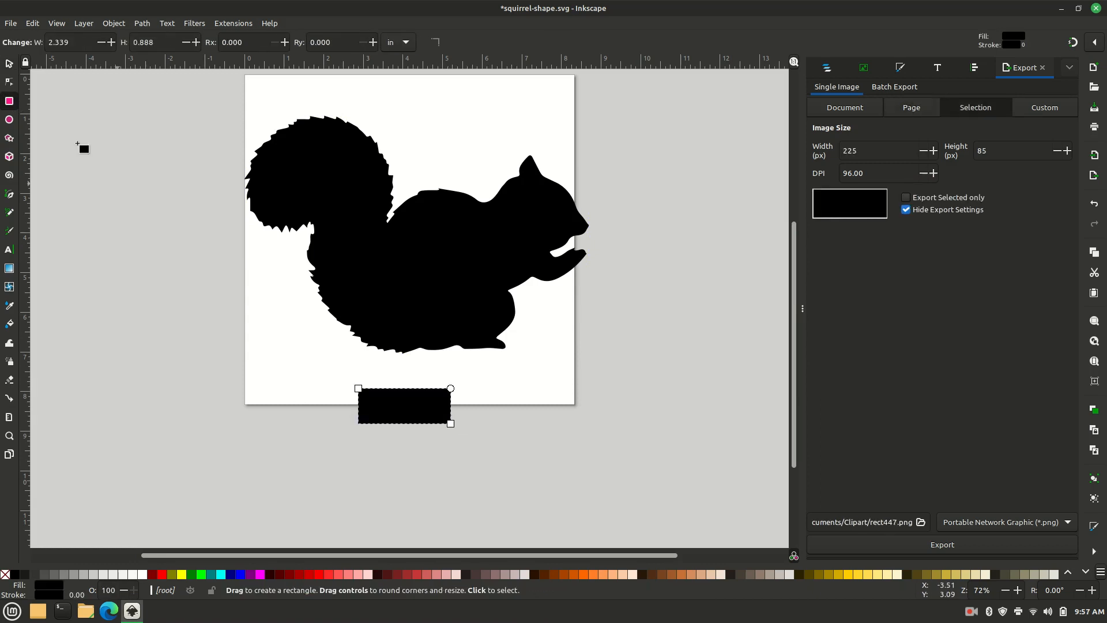
Resize the rectangle to 1.5 in wide by 0.5 in high and move it to overlap the underside of the squirrel's foot
click(9, 64)
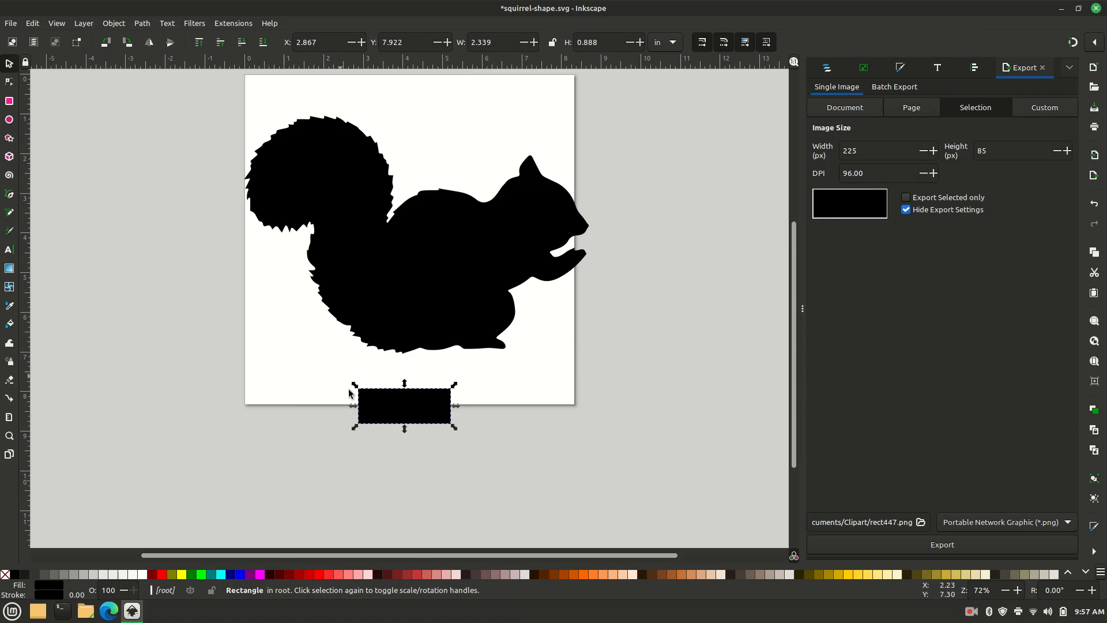
click(373, 407)
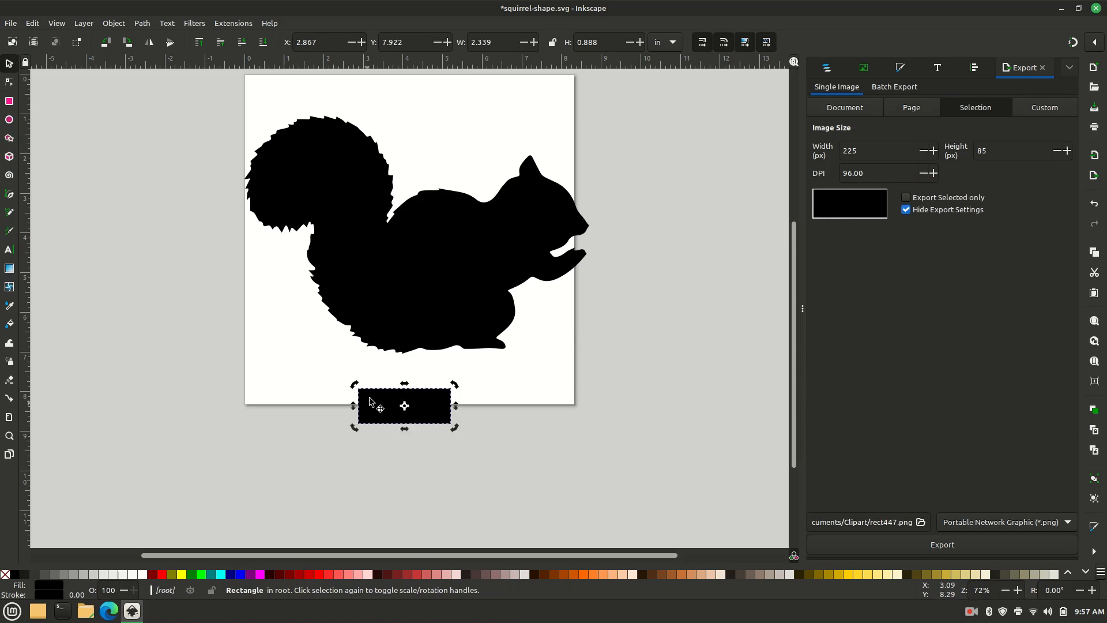
double_click(606, 46)
text(0.5)
key(Return)
double_click(498, 42)
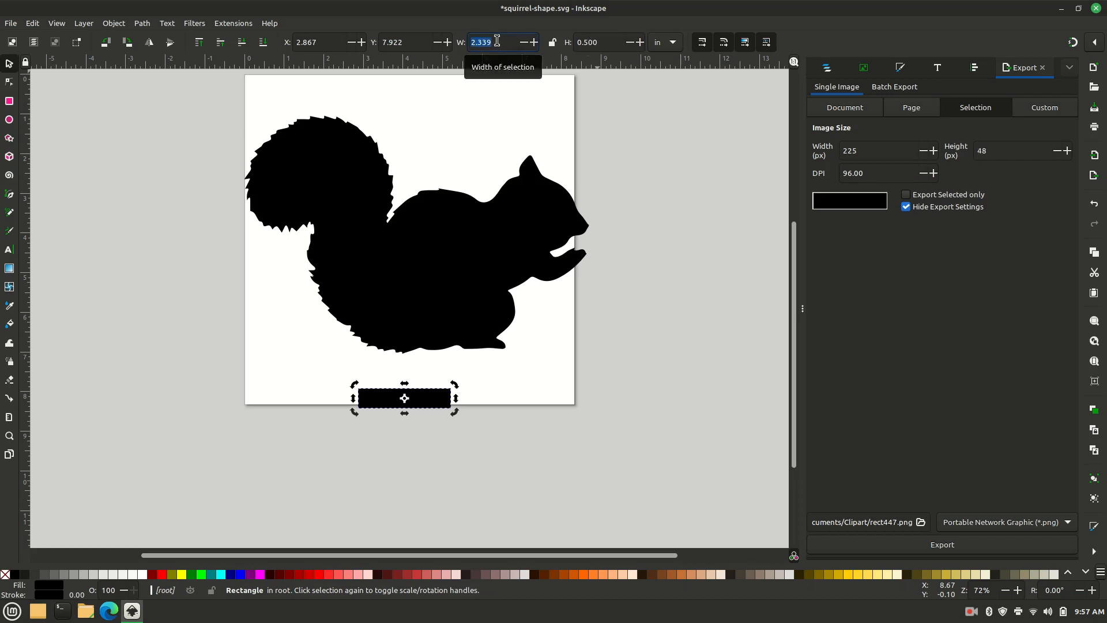
text(1.5)
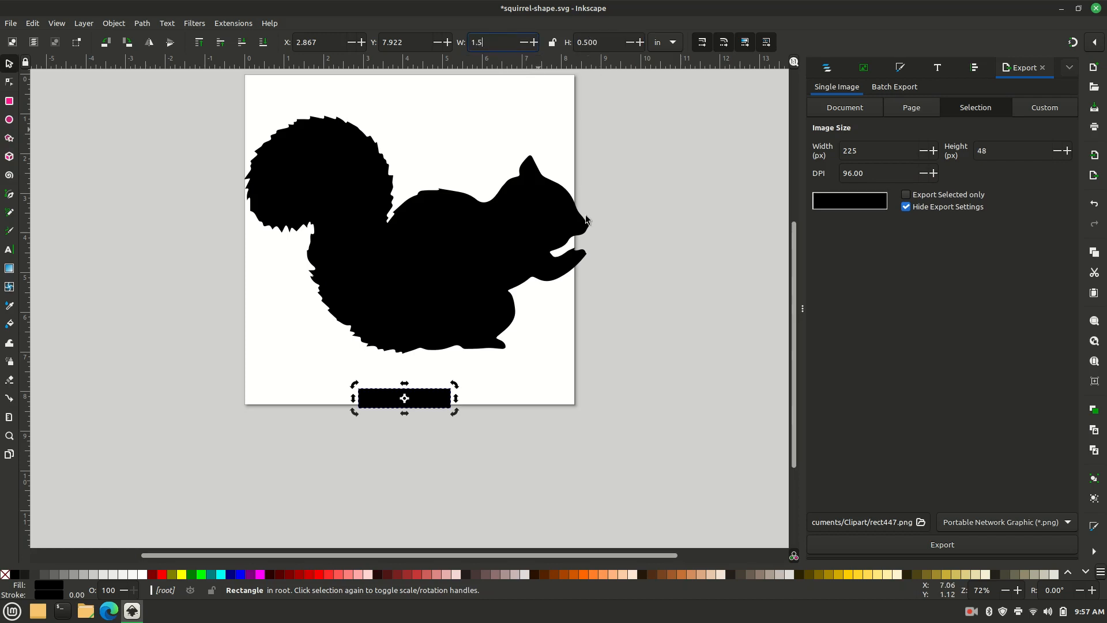
click(614, 406)
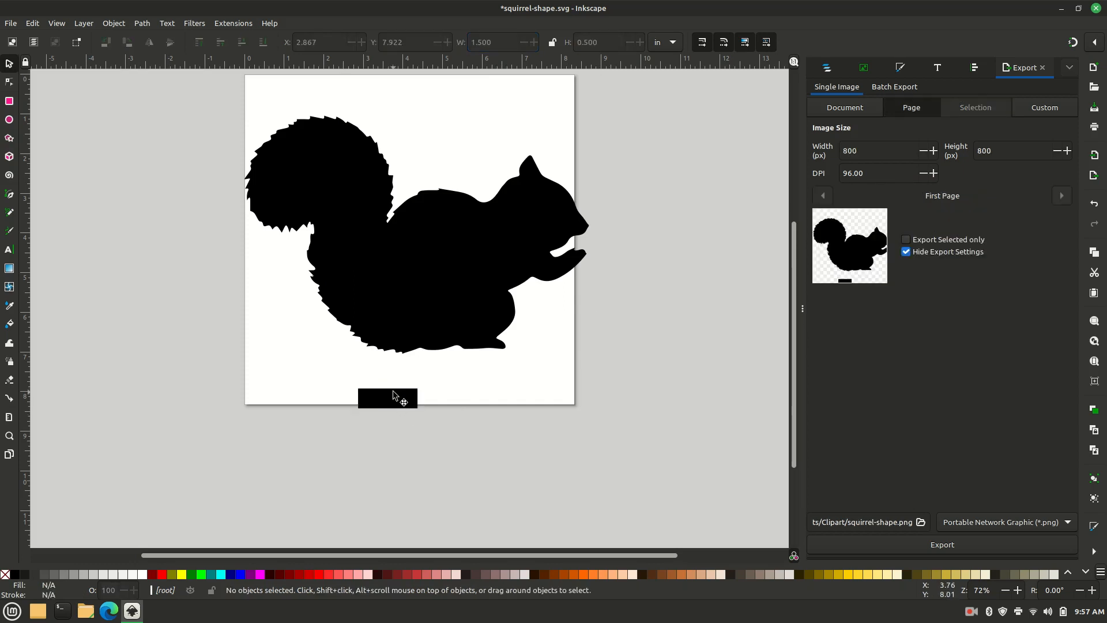
drag(398, 396, 469, 349)
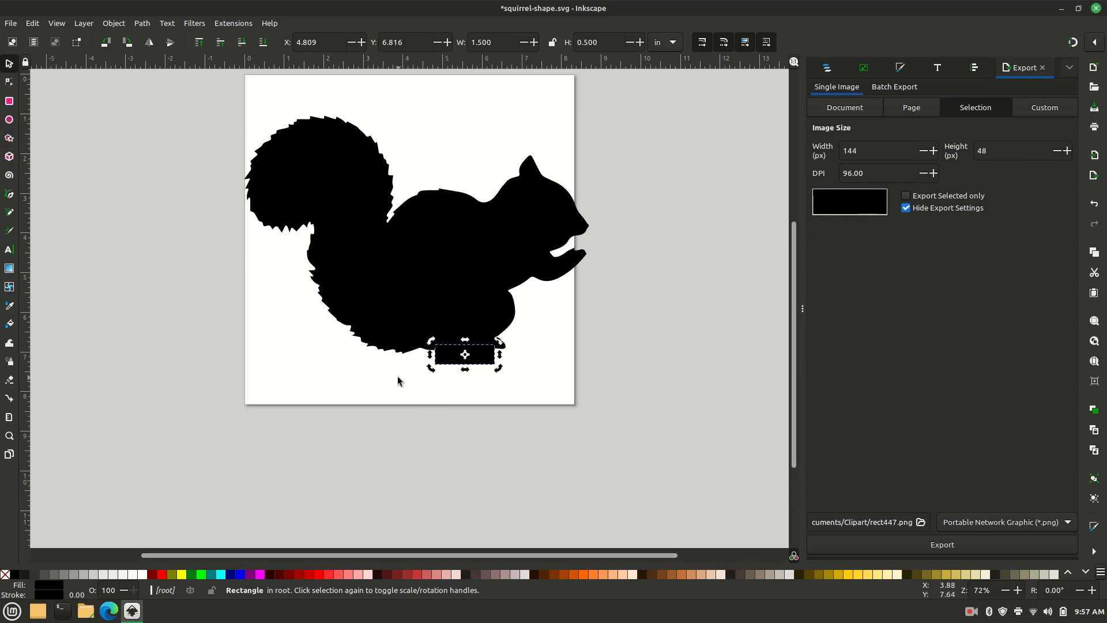
Try to unite the rectangle and the squirrel group with the Union path operation
key(shift)
shift+click(456, 294)
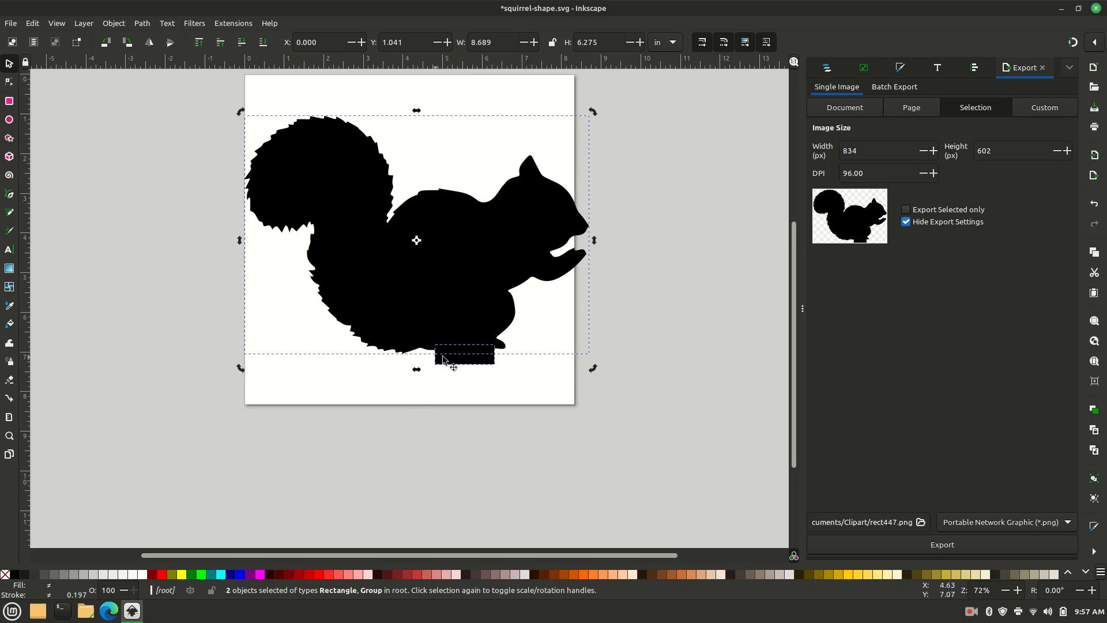
click(145, 25)
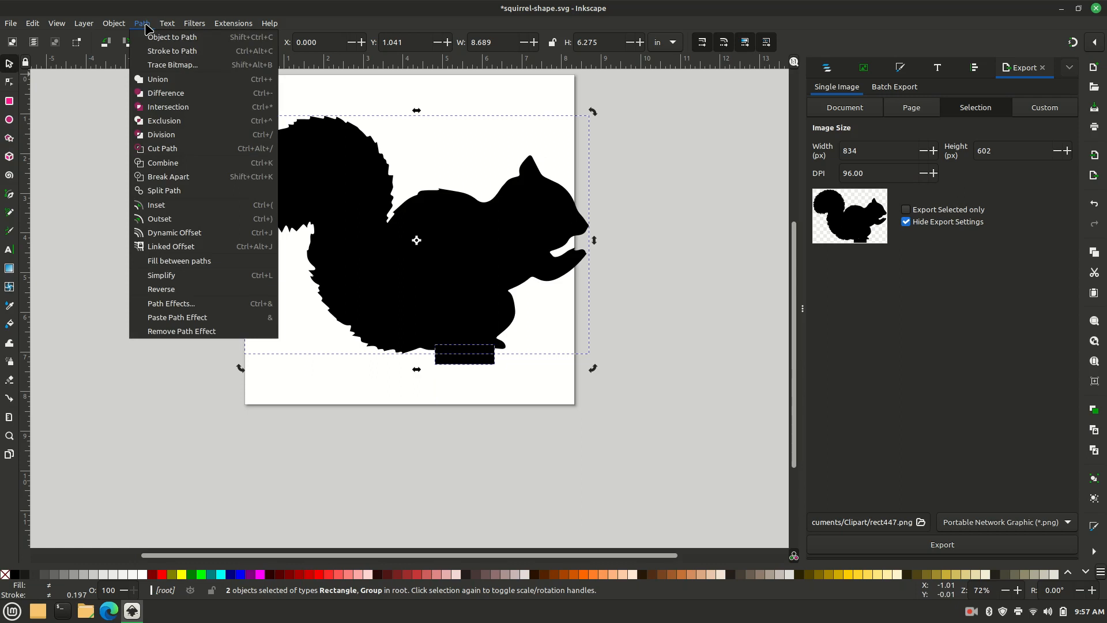
click(163, 82)
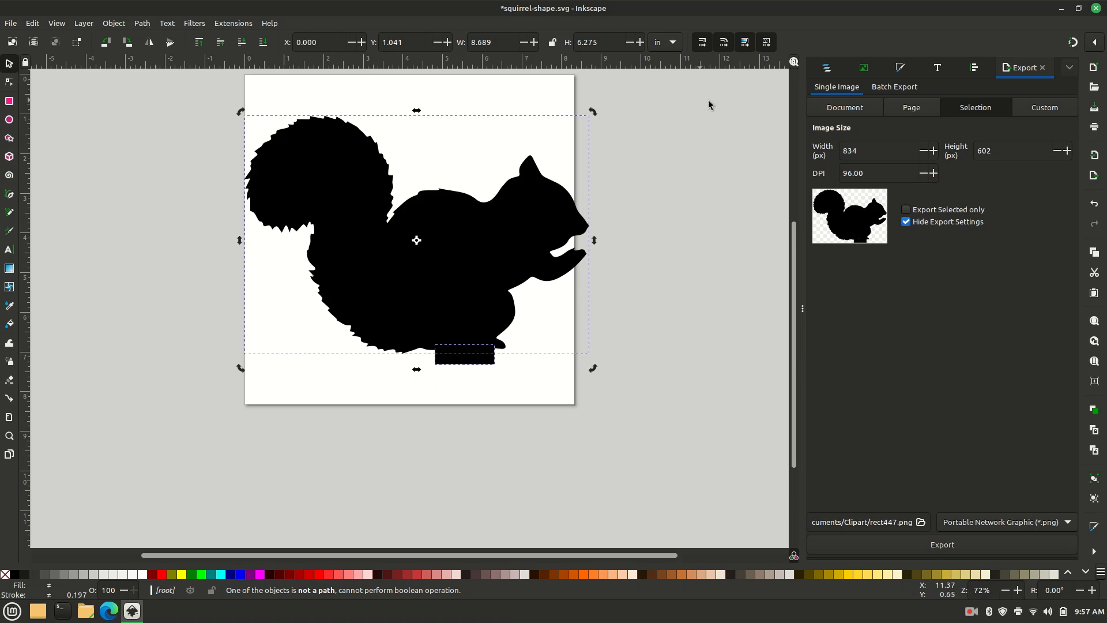
Pop the squirrel path out of its two nested groups and delete the emptied outer group
click(836, 67)
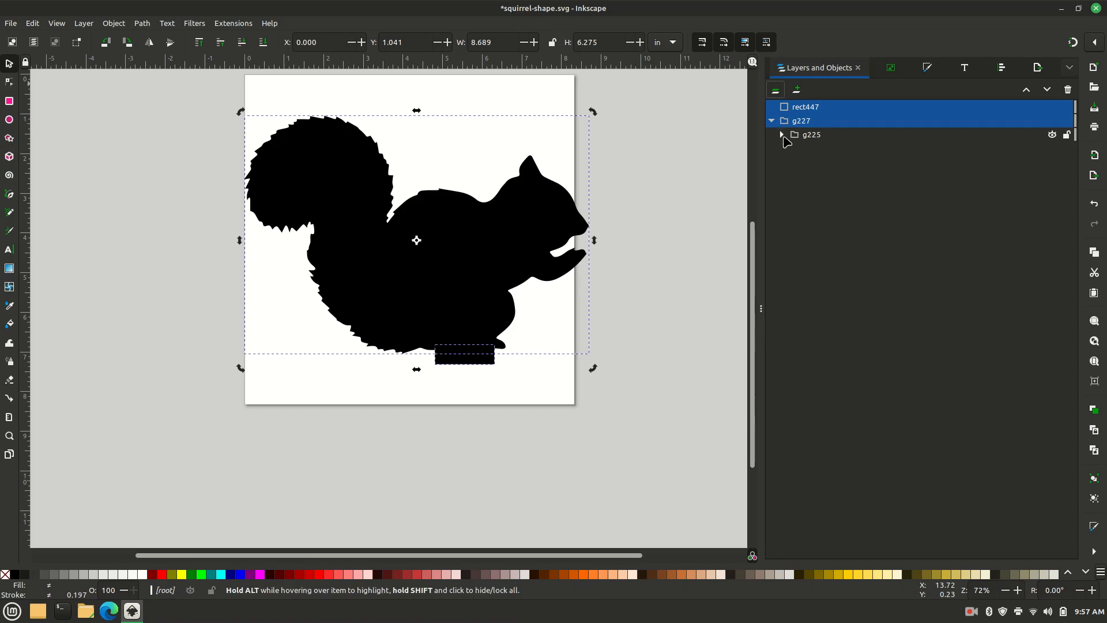
click(782, 135)
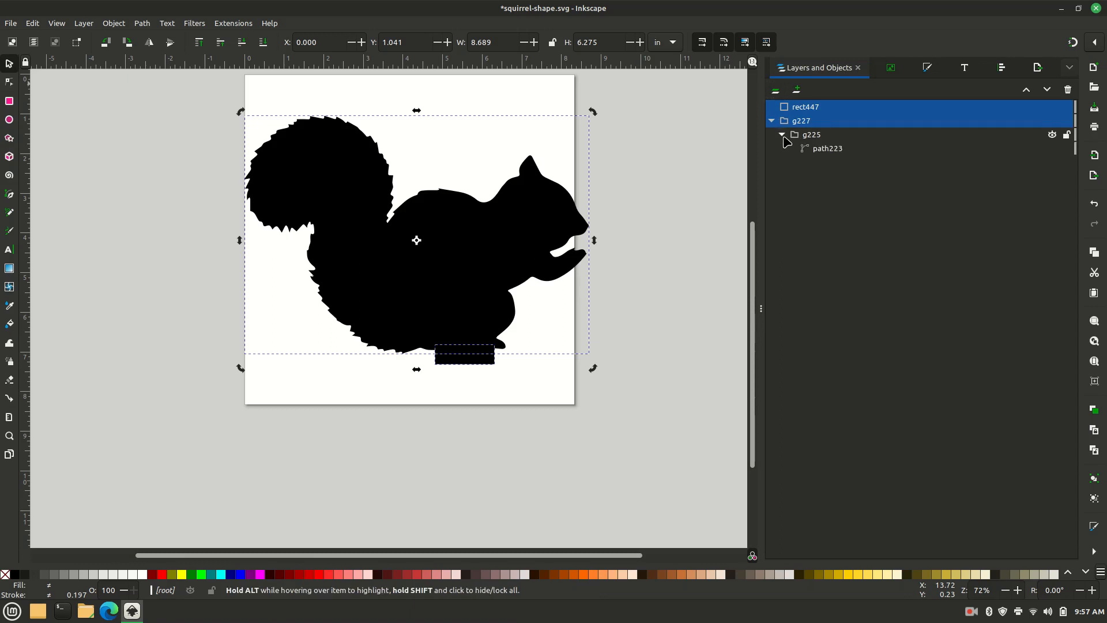
click(816, 151)
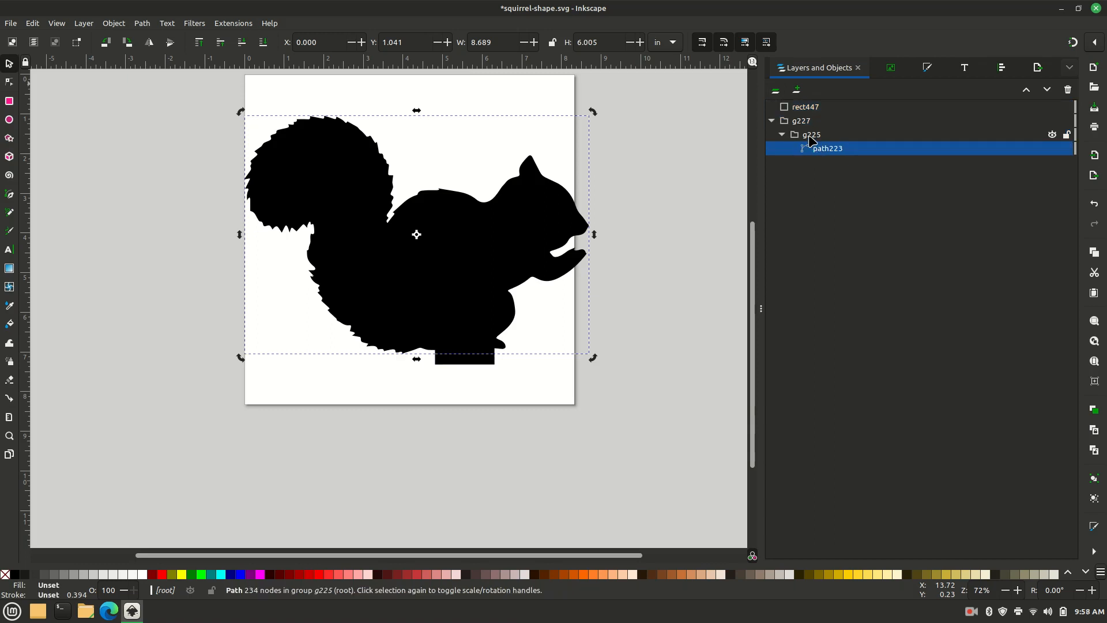
right_click(819, 152)
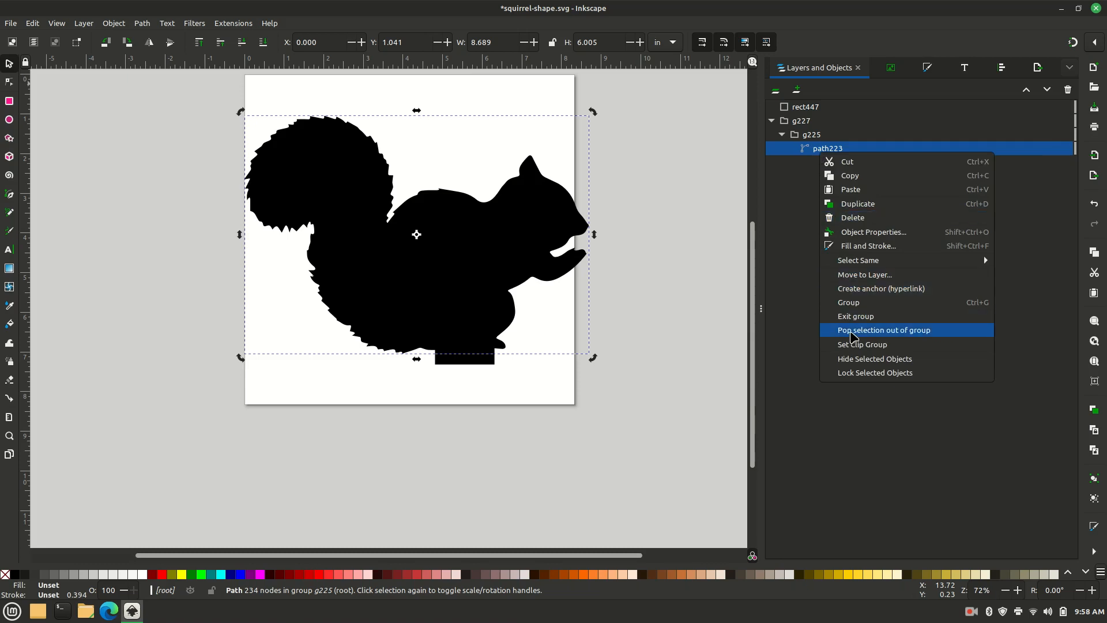
click(851, 332)
right_click(817, 139)
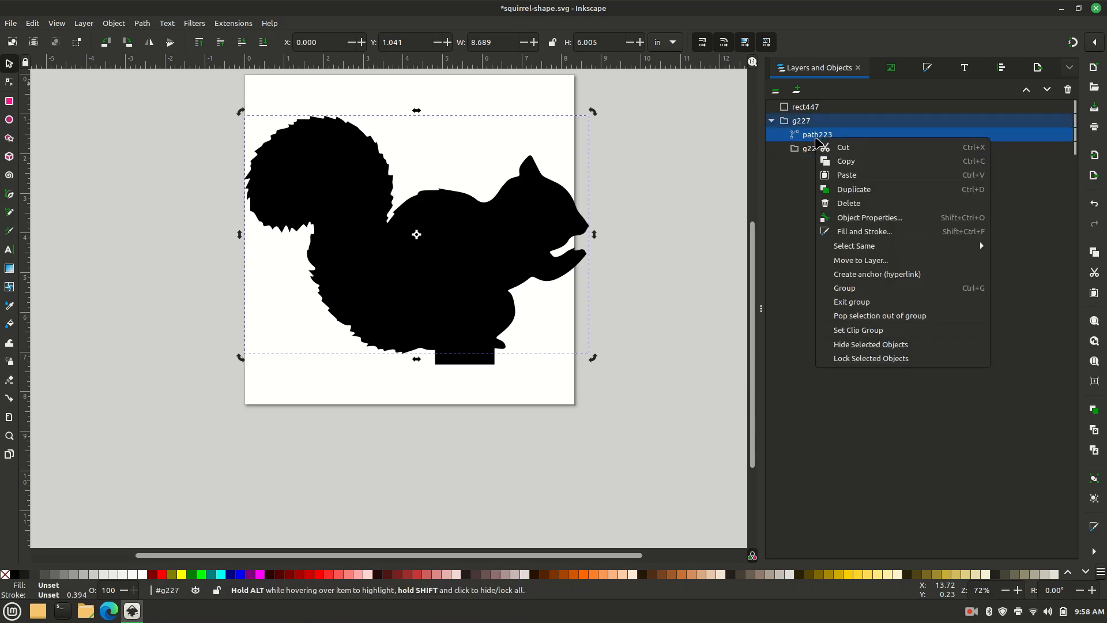
click(841, 315)
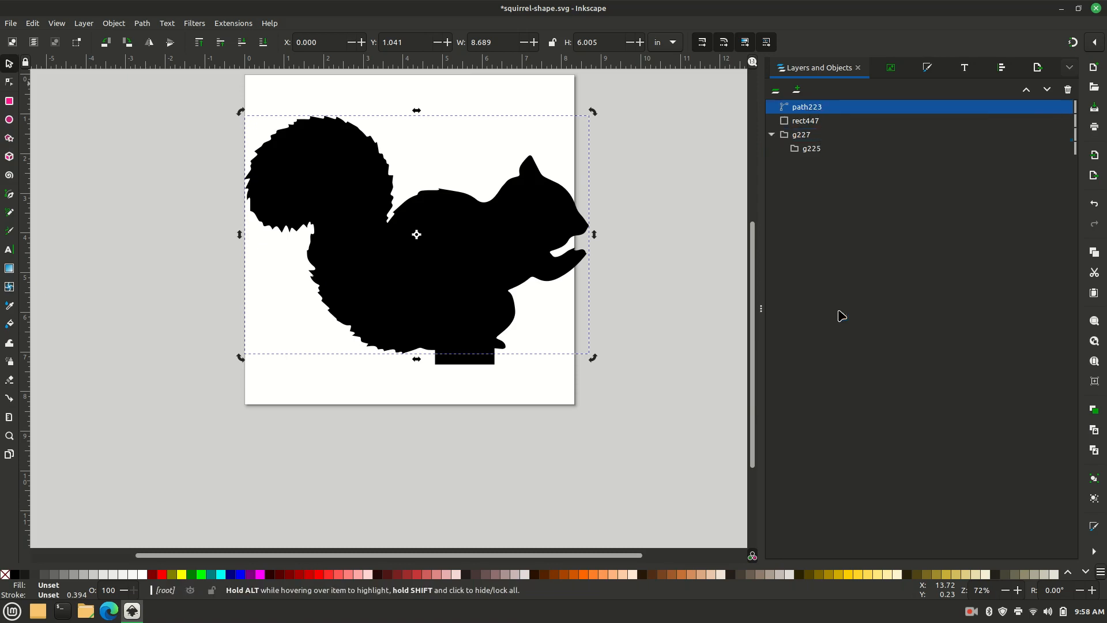
right_click(803, 135)
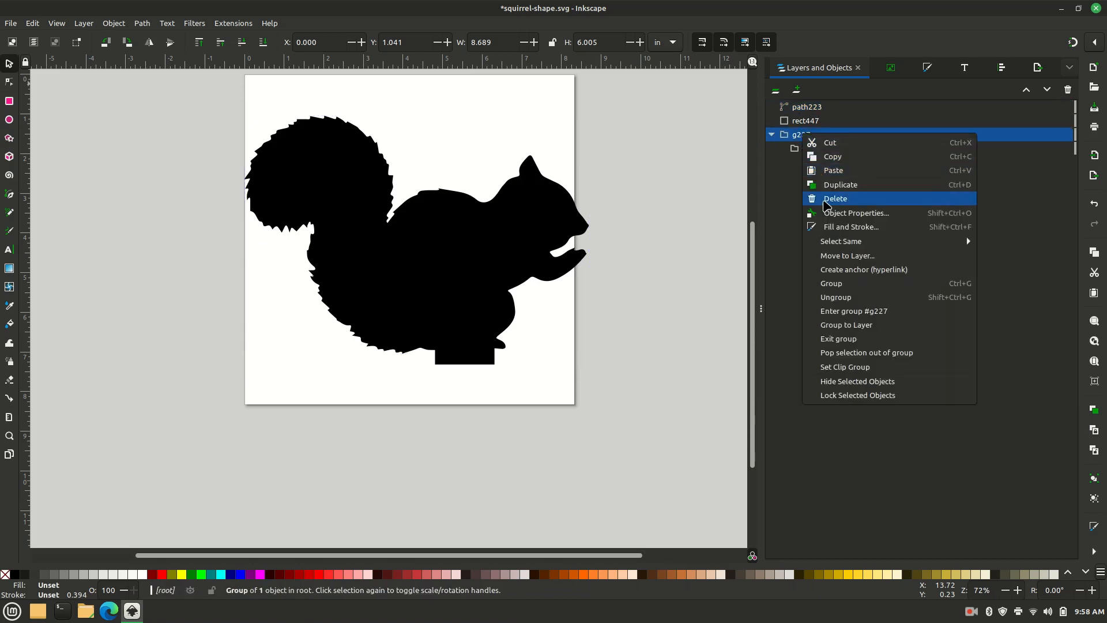
click(827, 203)
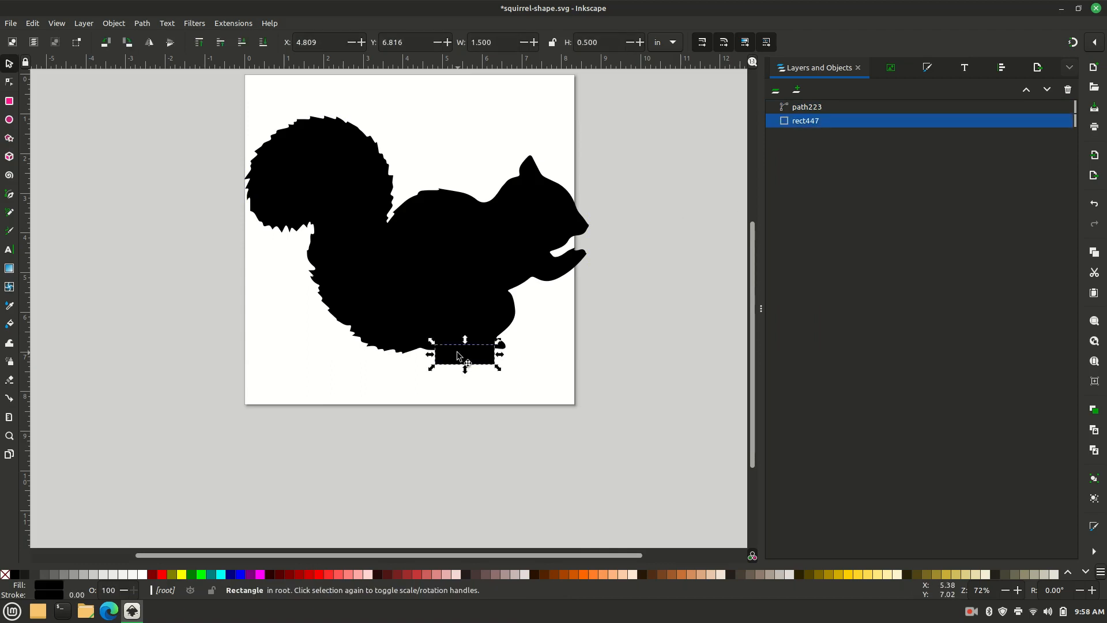
Unite the rectangle and the squirrel path with the Union operation and check the combined outline's nodes
shift+click(454, 304)
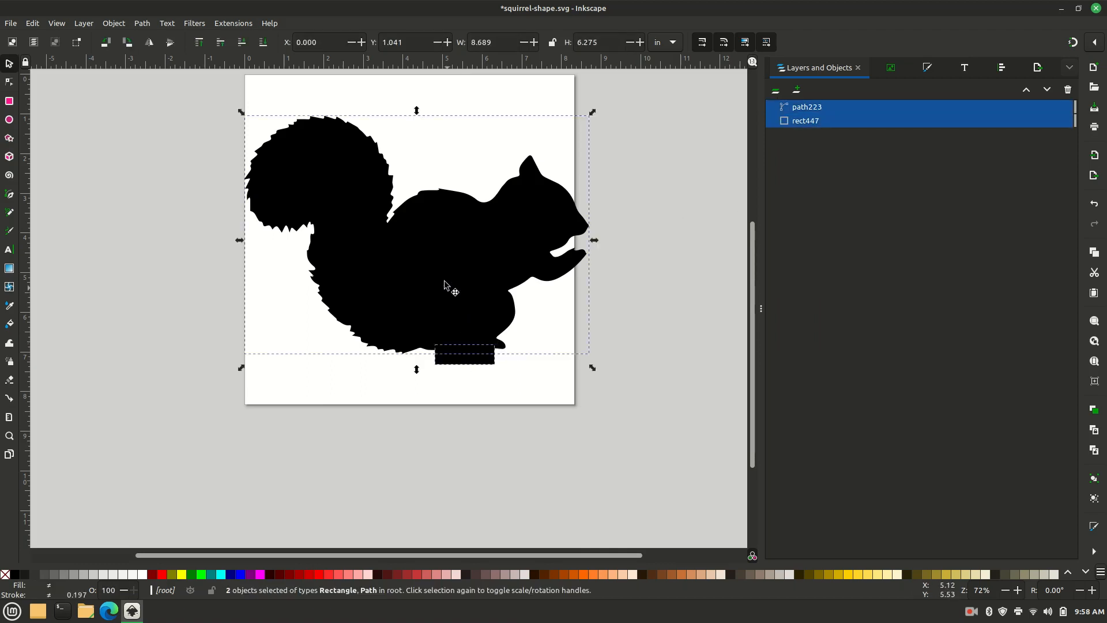
click(142, 23)
click(161, 77)
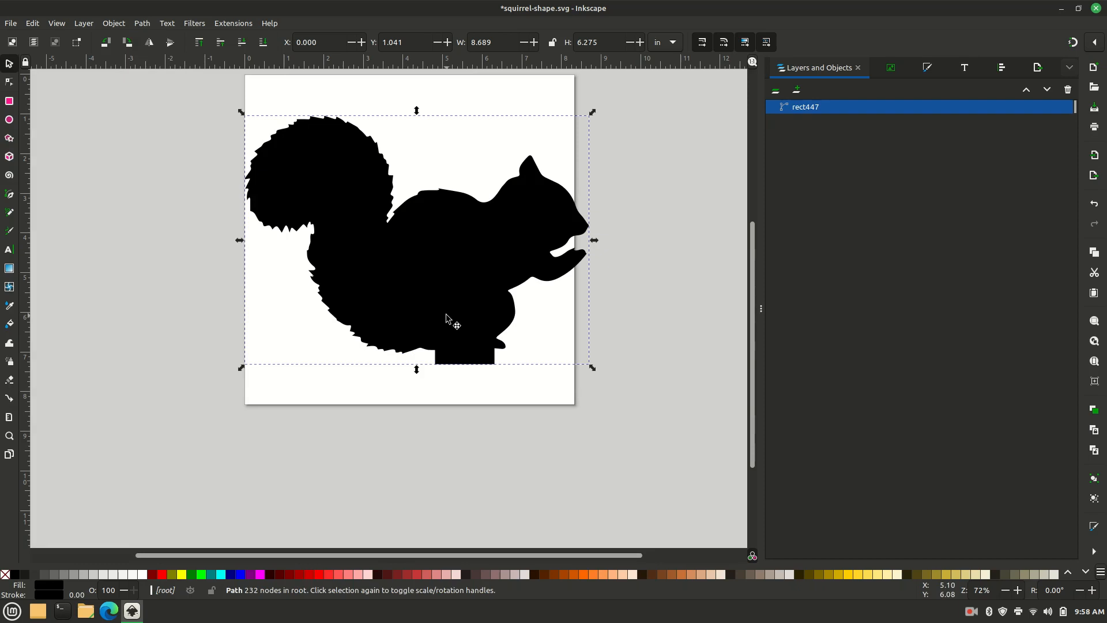
click(10, 82)
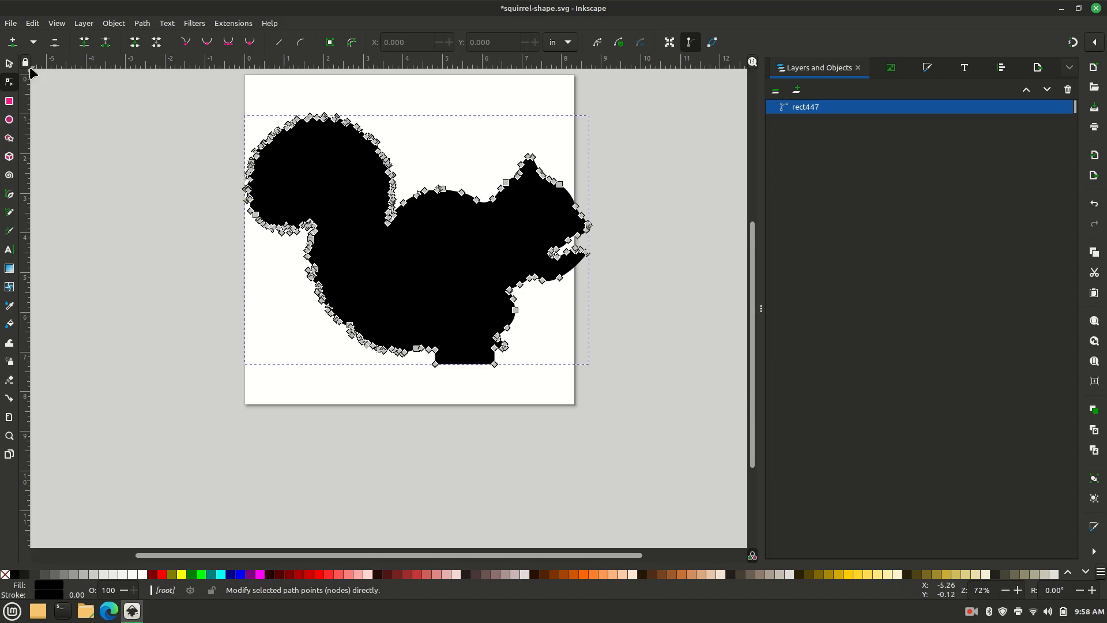
click(9, 65)
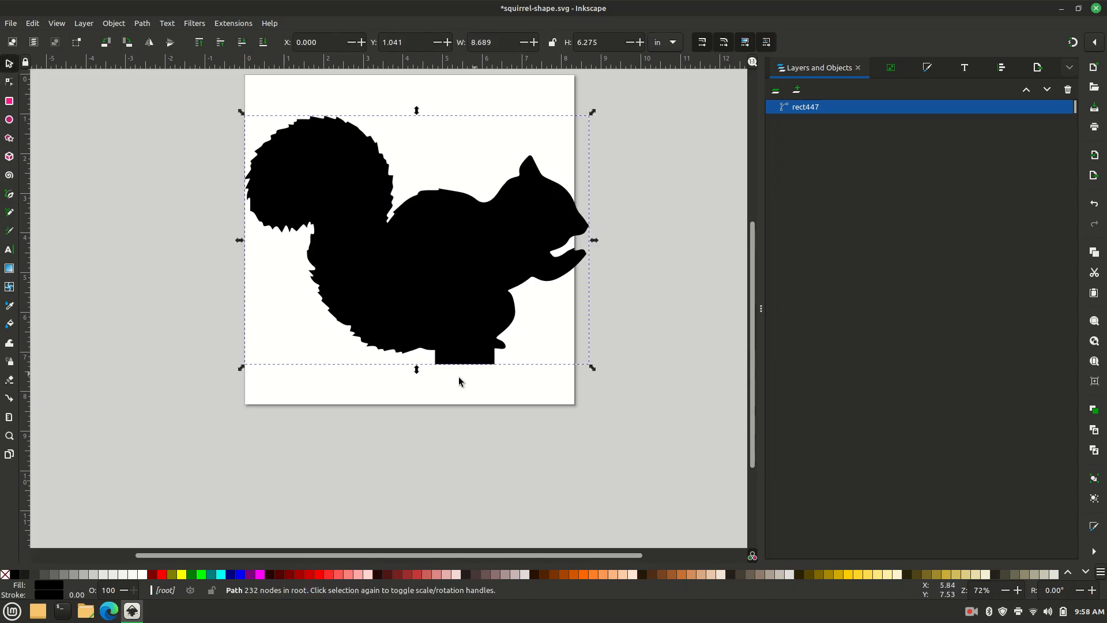
Draw an ellipse about 2.98 in wide by 2.12 in high below the page and move it up to the page's lower edge
click(10, 121)
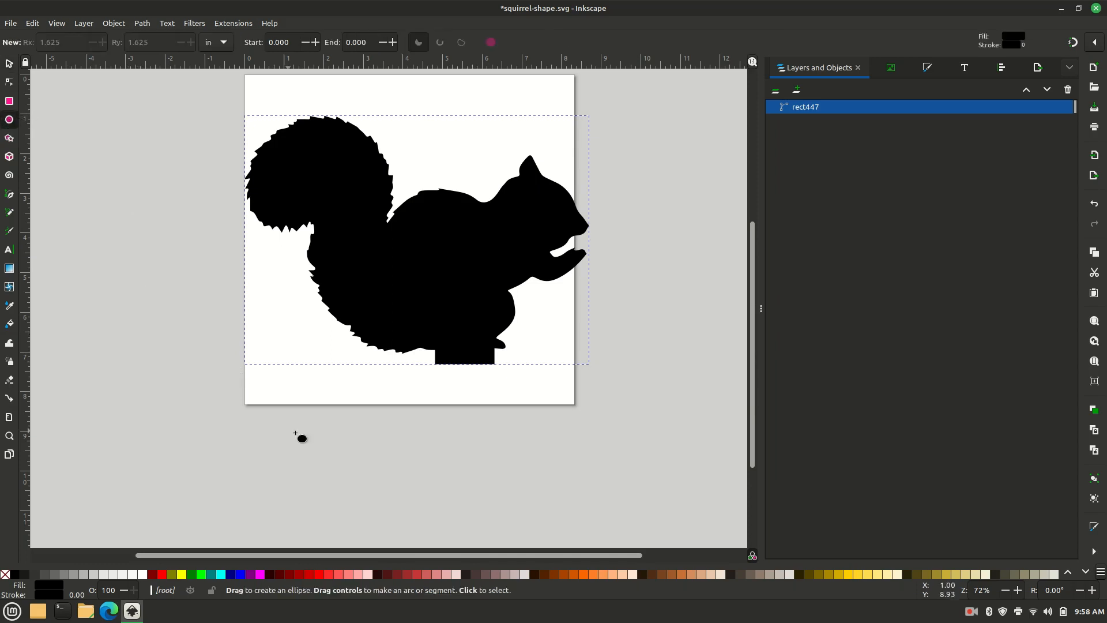
drag(371, 435, 490, 519)
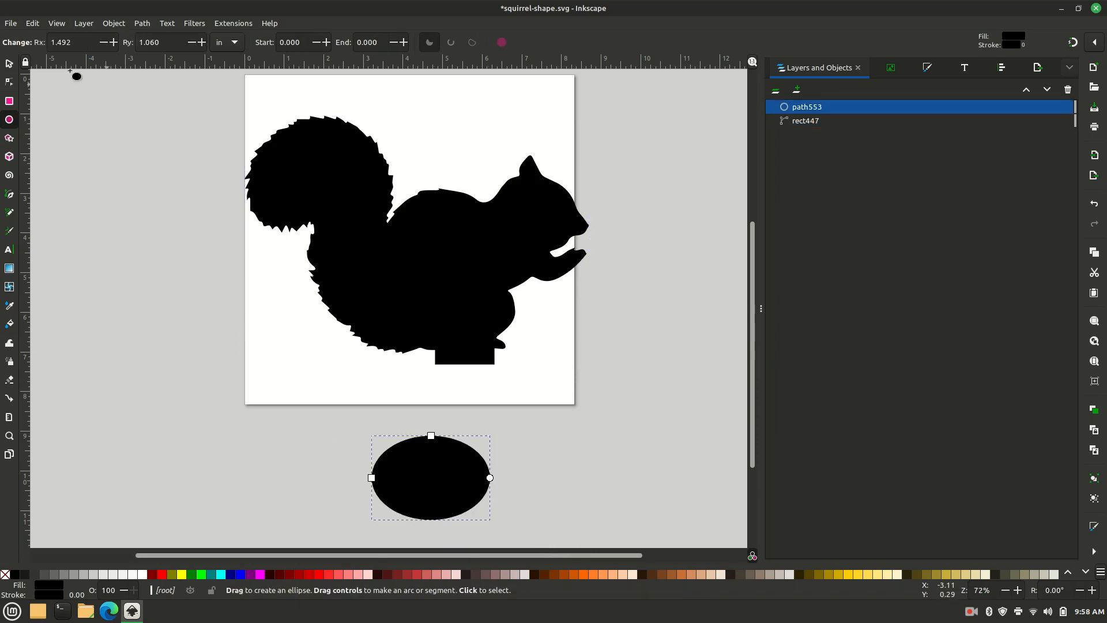
click(10, 65)
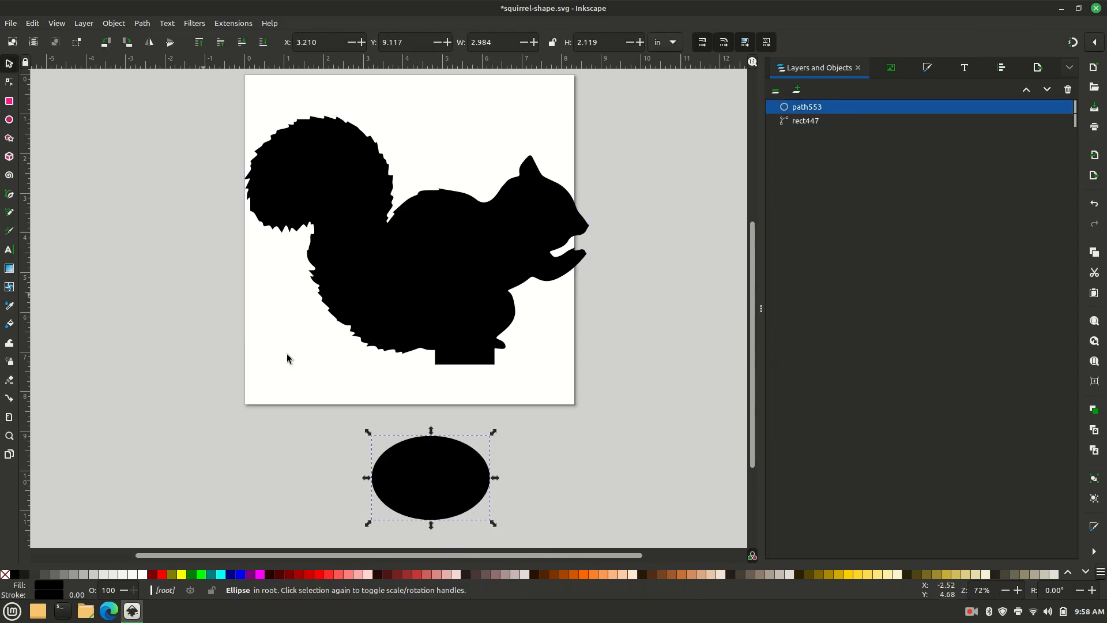
drag(422, 490, 422, 445)
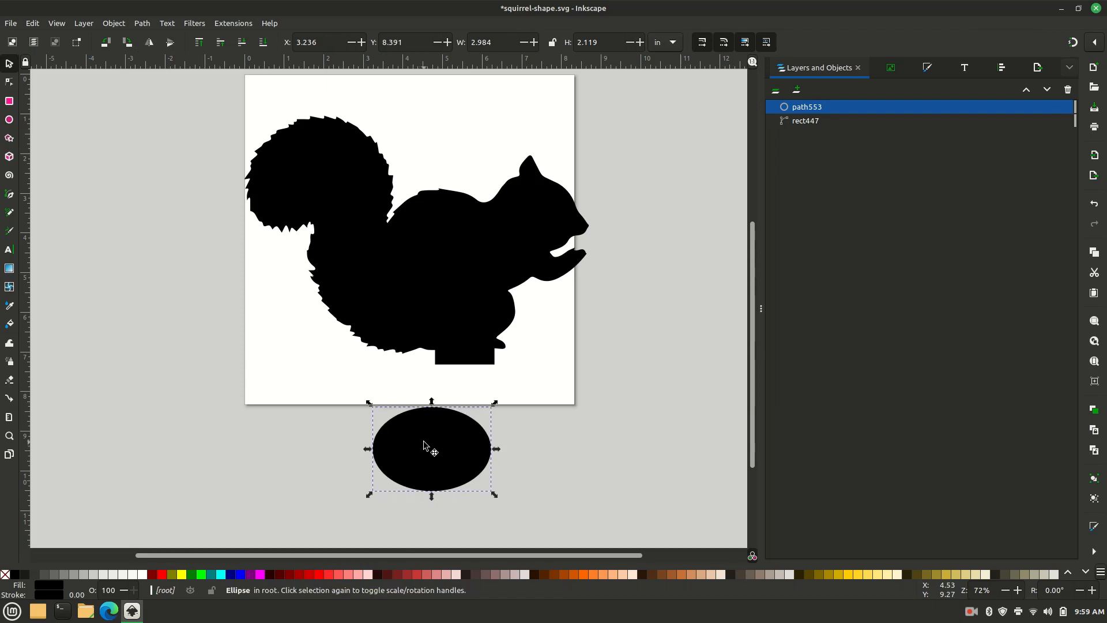
Resize the ellipse to 3.75 in high by 3.75 in wide and move it over the page's lower-left corner
click(615, 42)
drag(615, 42, 573, 45)
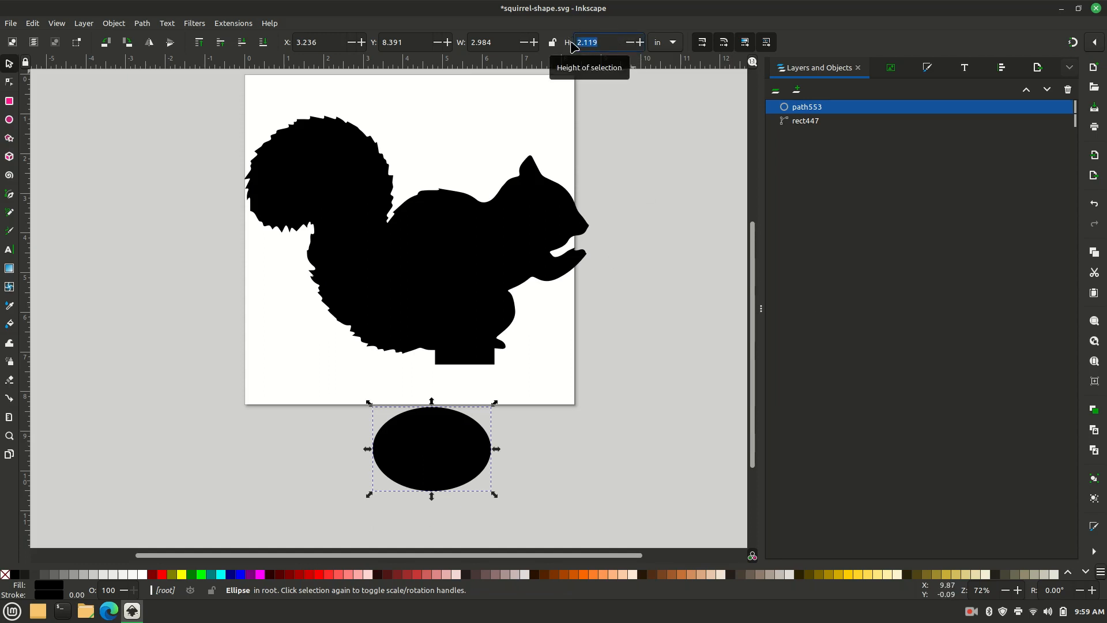
text(3)
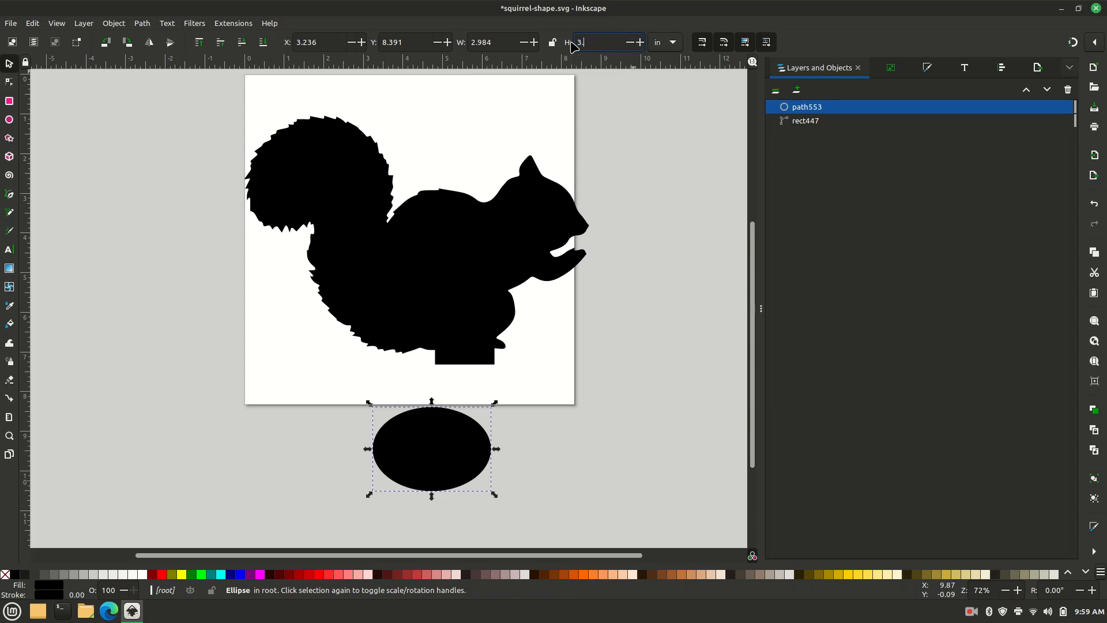
text(.75)
click(477, 44)
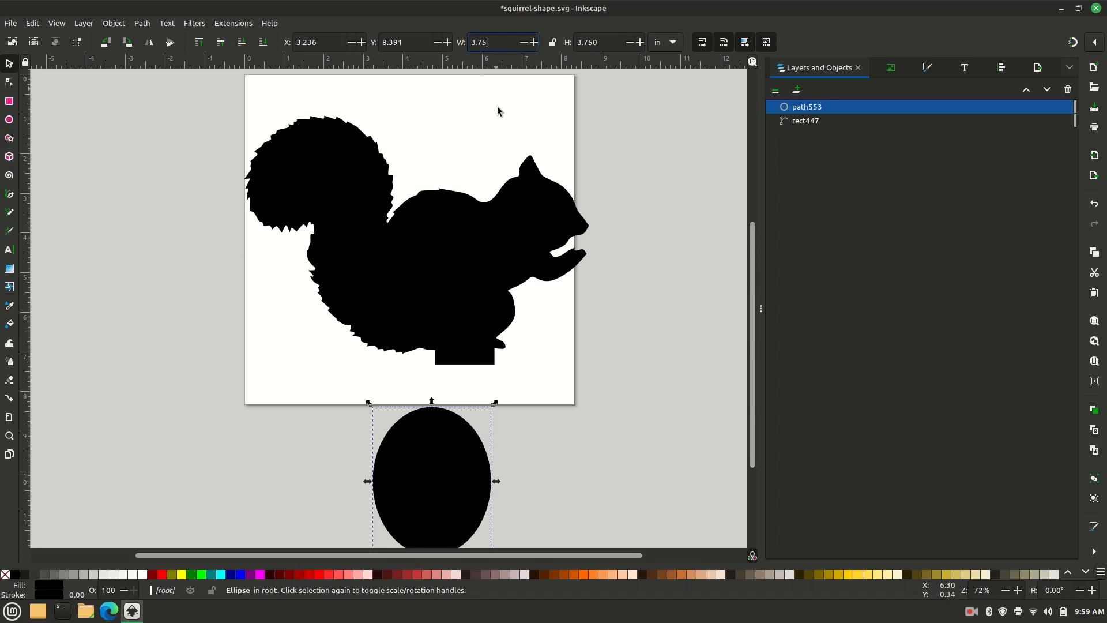
click(545, 434)
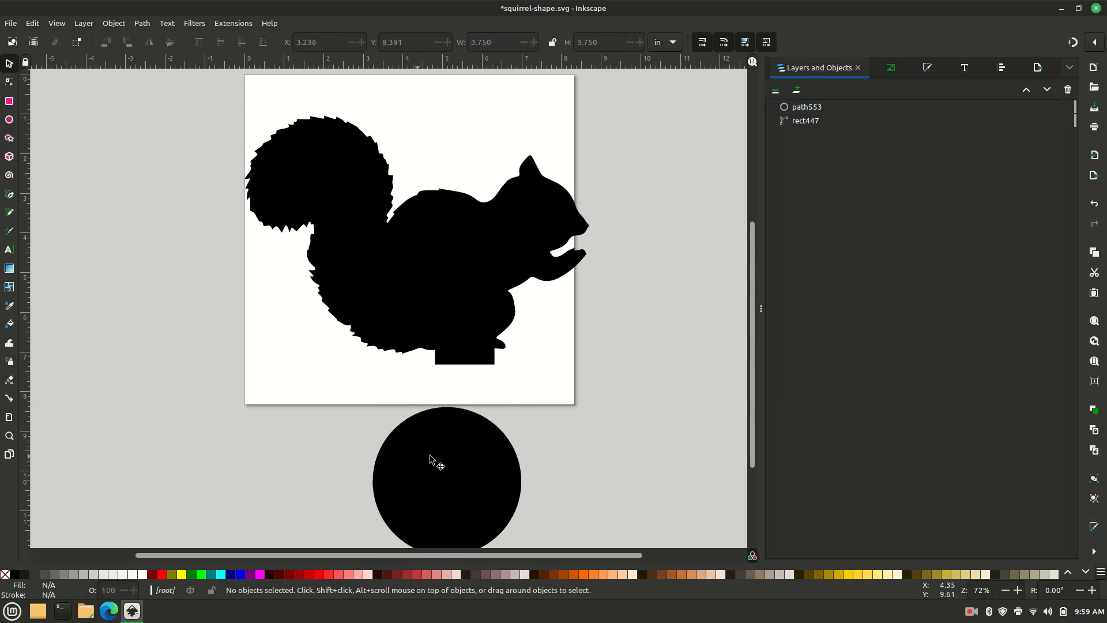
drag(398, 439, 254, 392)
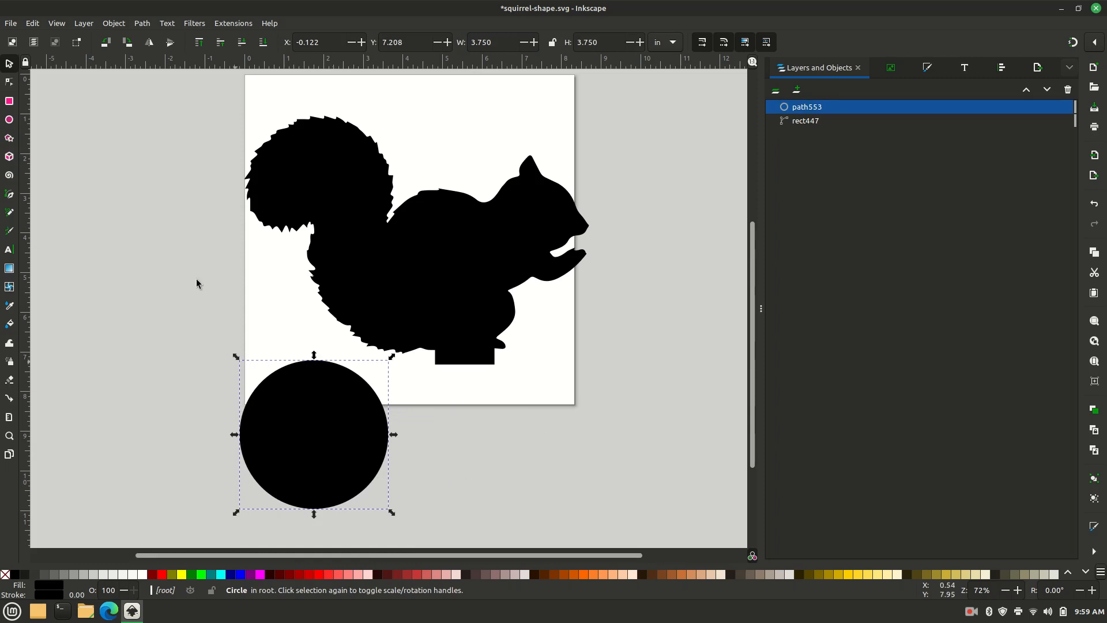
Draw a second ellipse about 2.01 in wide by 1.88 in high in the empty area left of the page
click(10, 119)
drag(124, 277, 199, 346)
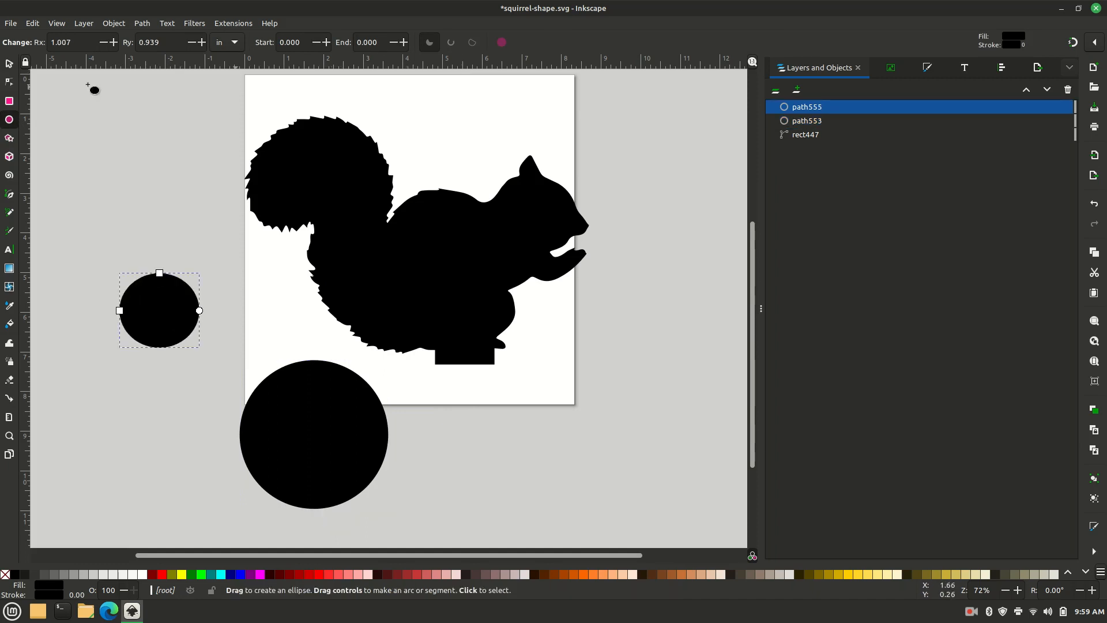
click(10, 64)
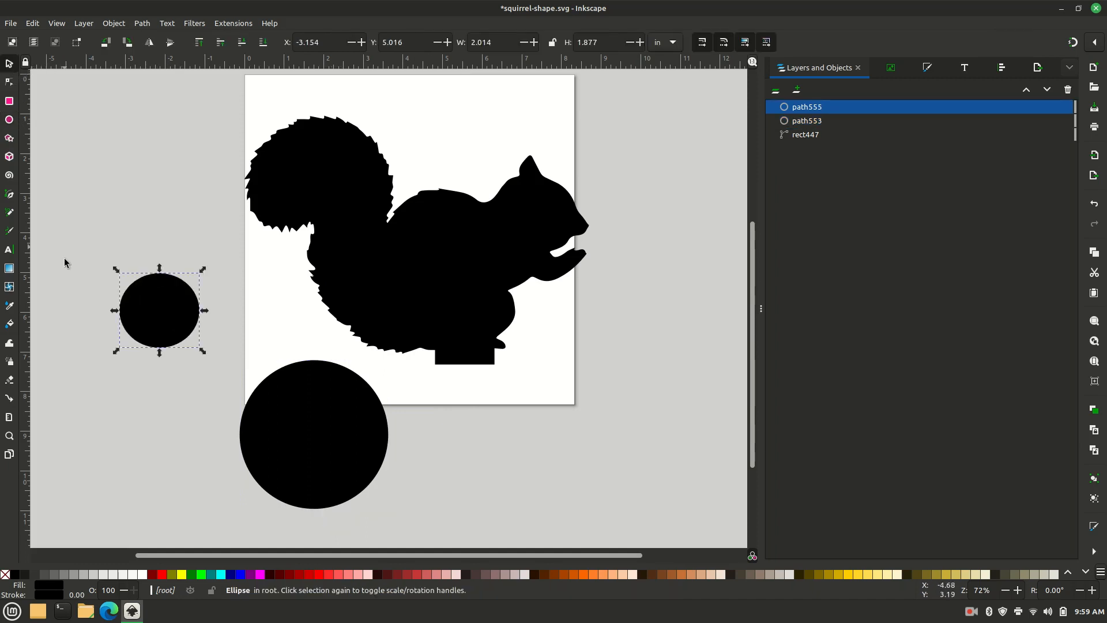
click(170, 336)
Resize the second ellipse to a circle 3.25 in high by 3.25 in wide
drag(609, 42, 580, 41)
text(3.2)
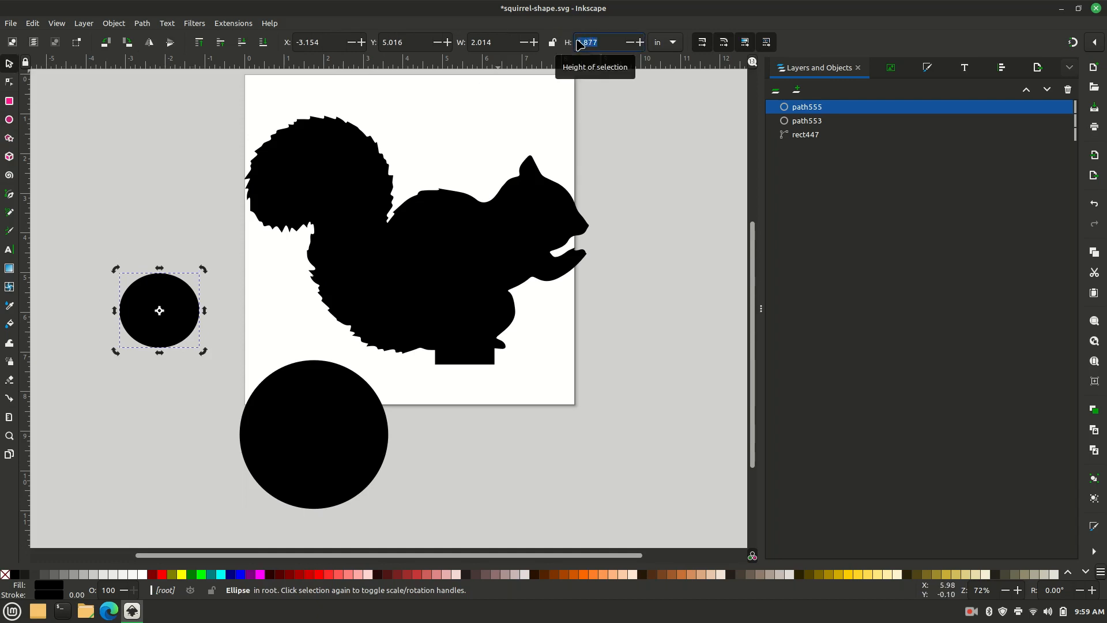
text(5)
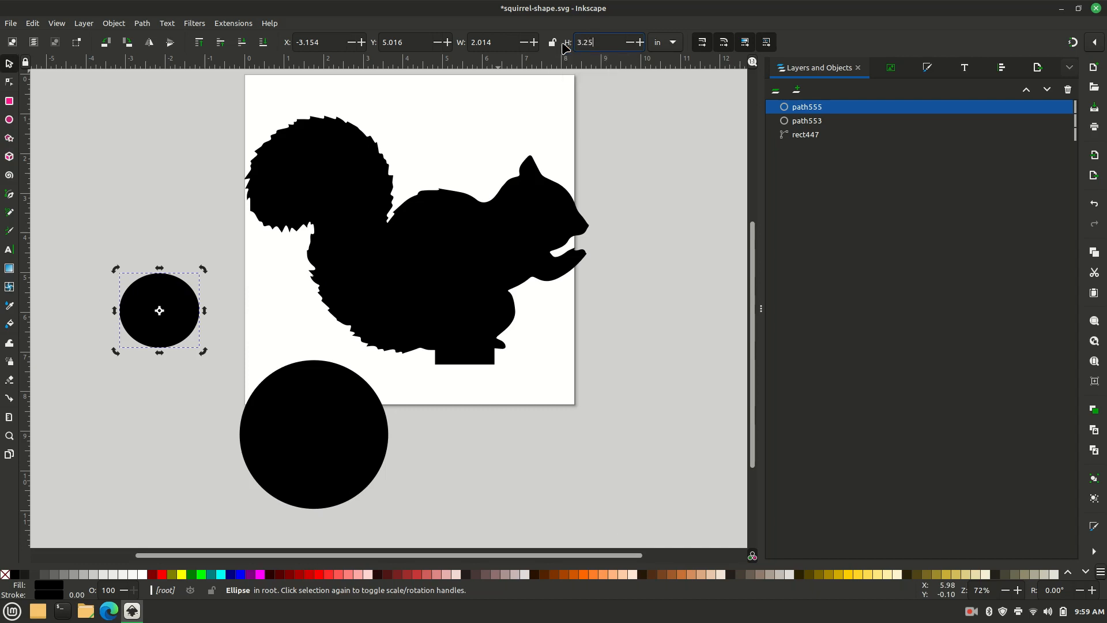
double_click(505, 45)
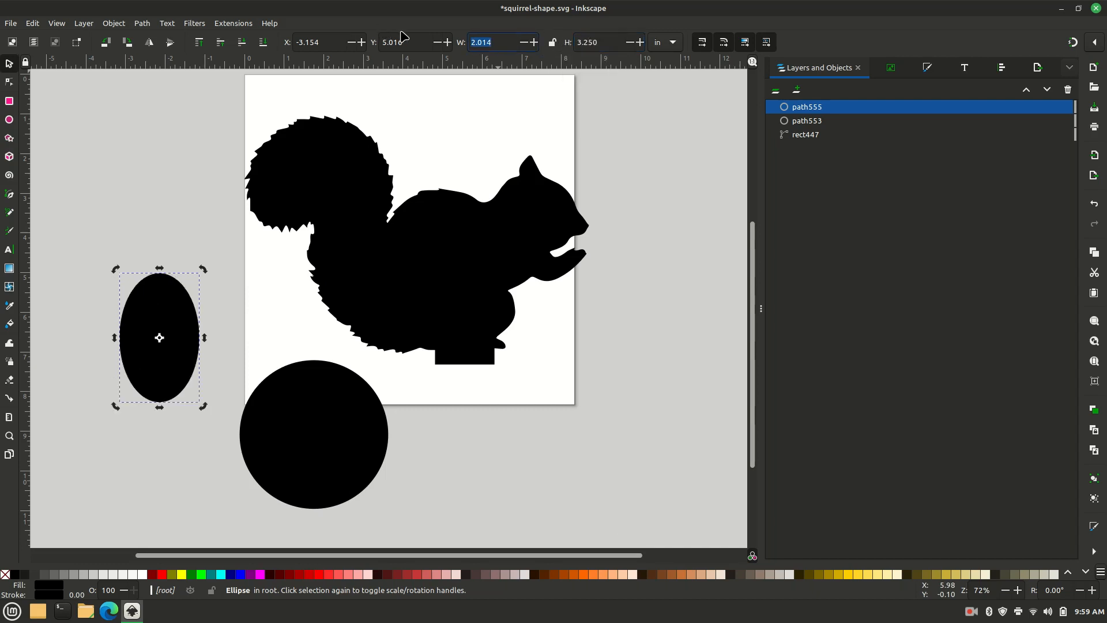
text(3.25)
key(Return)
key(Escape)
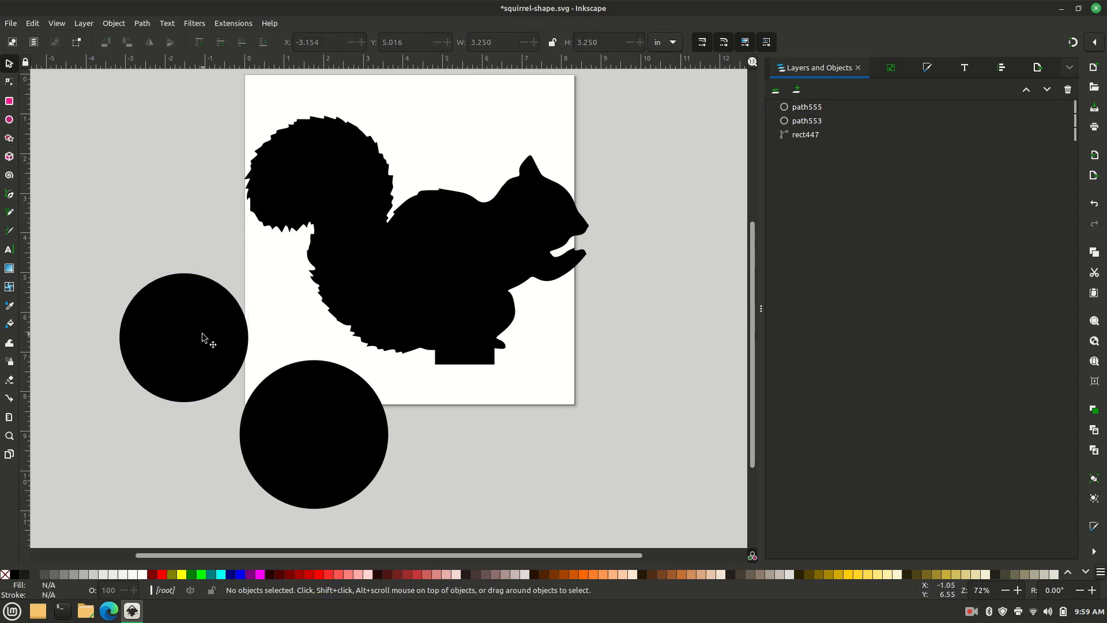
Fill the 3.25 in circle with white and move it inside the larger black circle
click(209, 341)
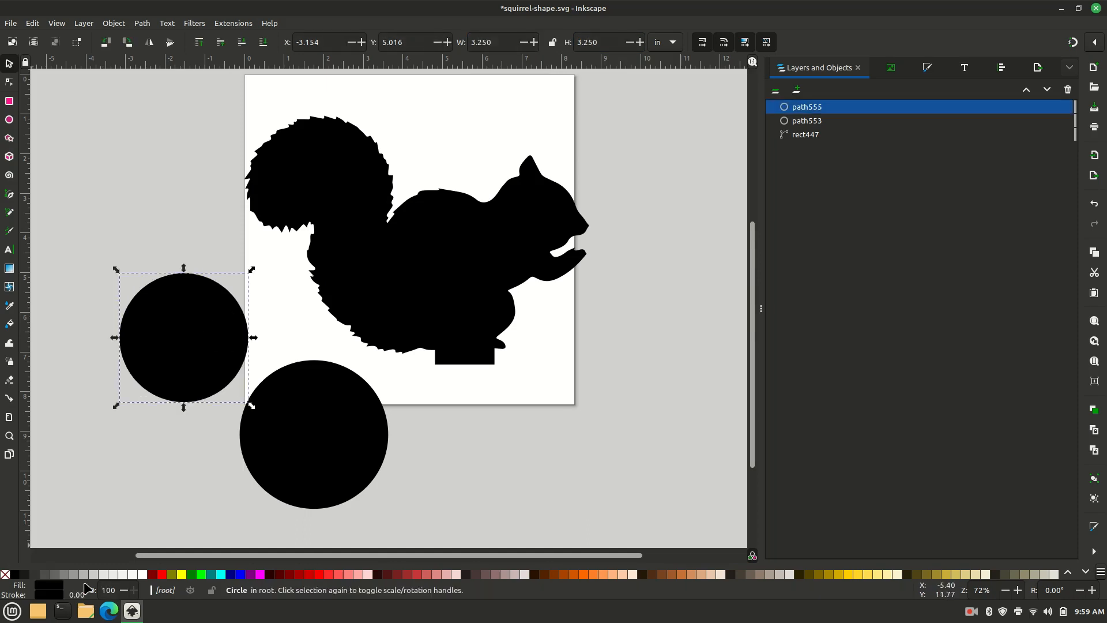
click(144, 578)
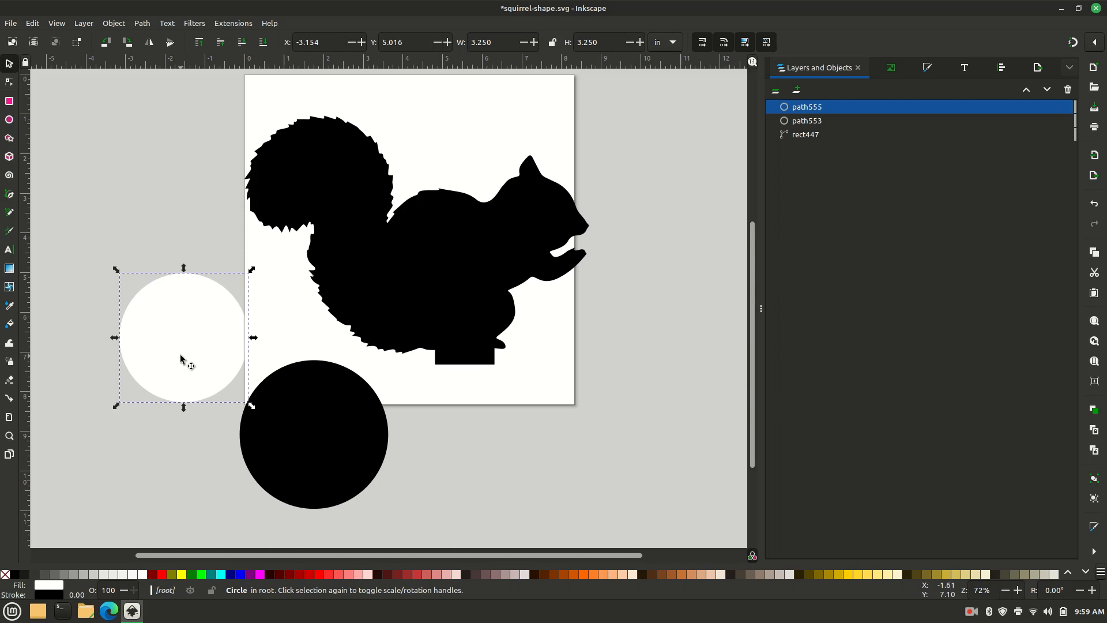
drag(178, 362, 310, 457)
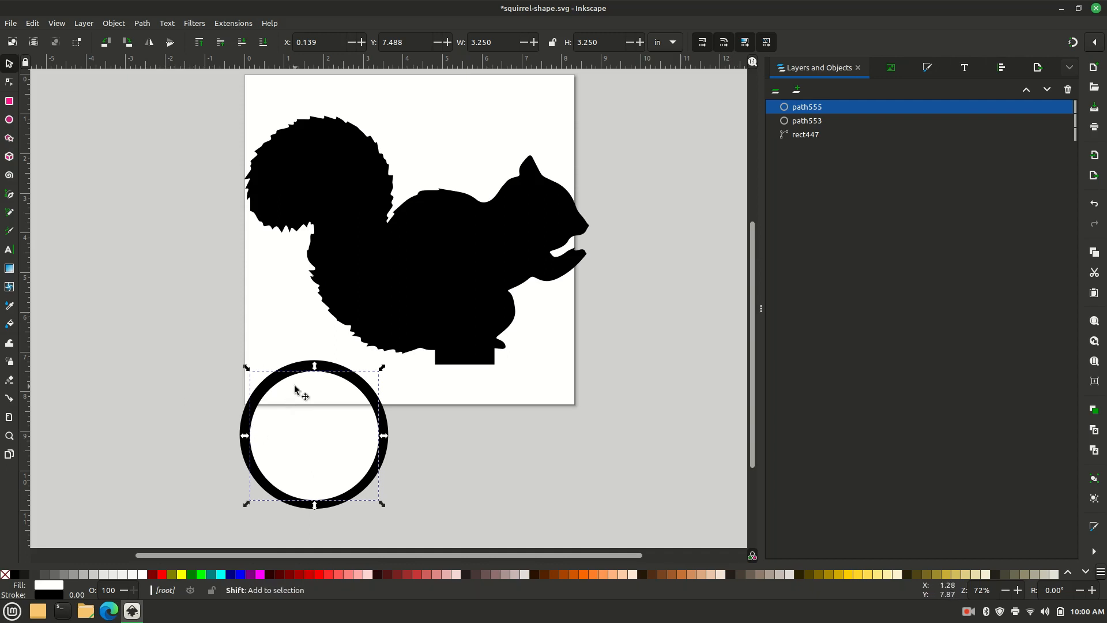
Centre the two circles on each other both horizontally and vertically, relative to the selection area
shift+click(305, 367)
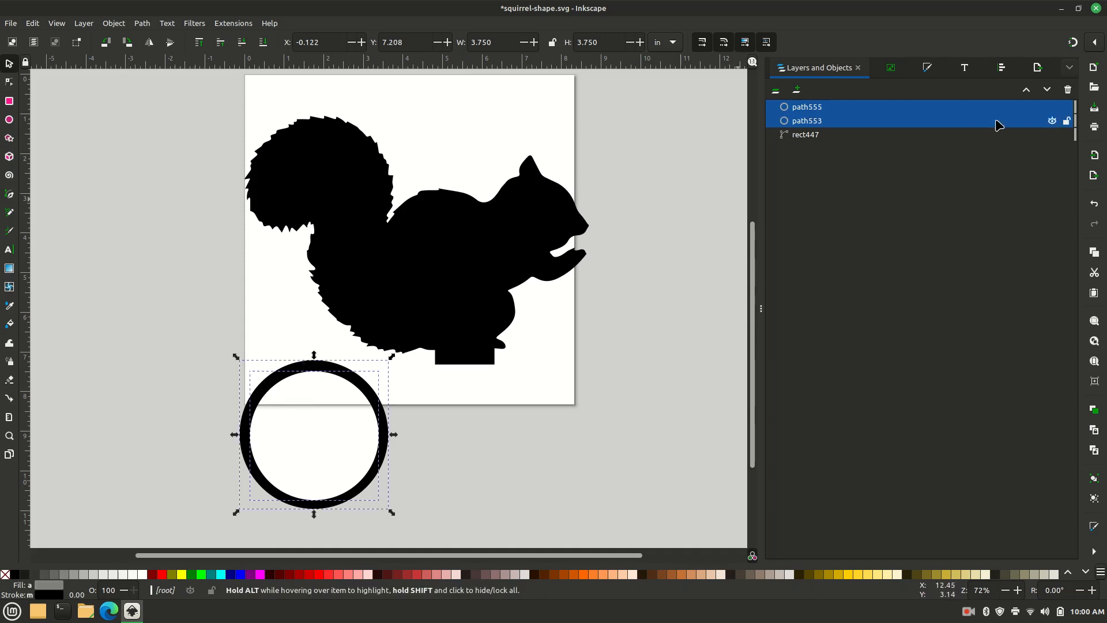
click(1003, 68)
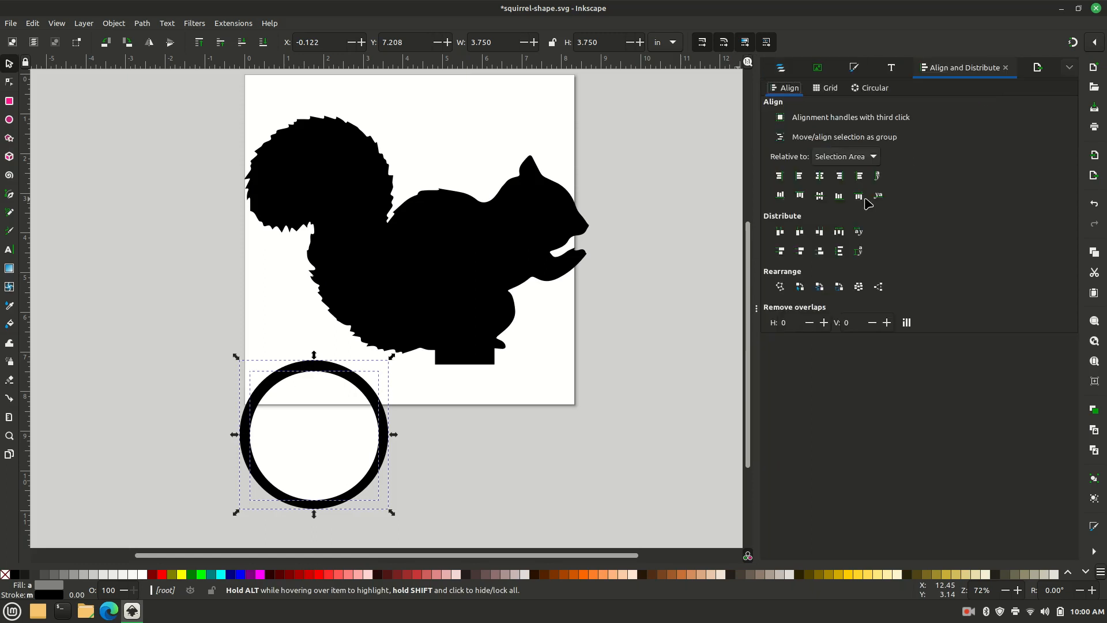
click(821, 176)
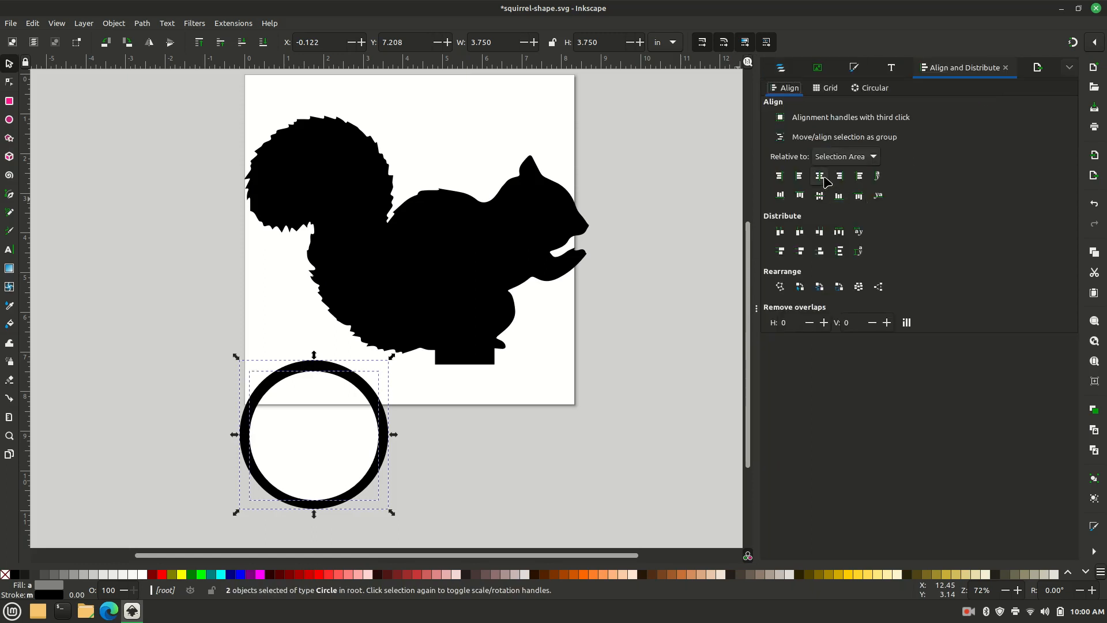
click(820, 199)
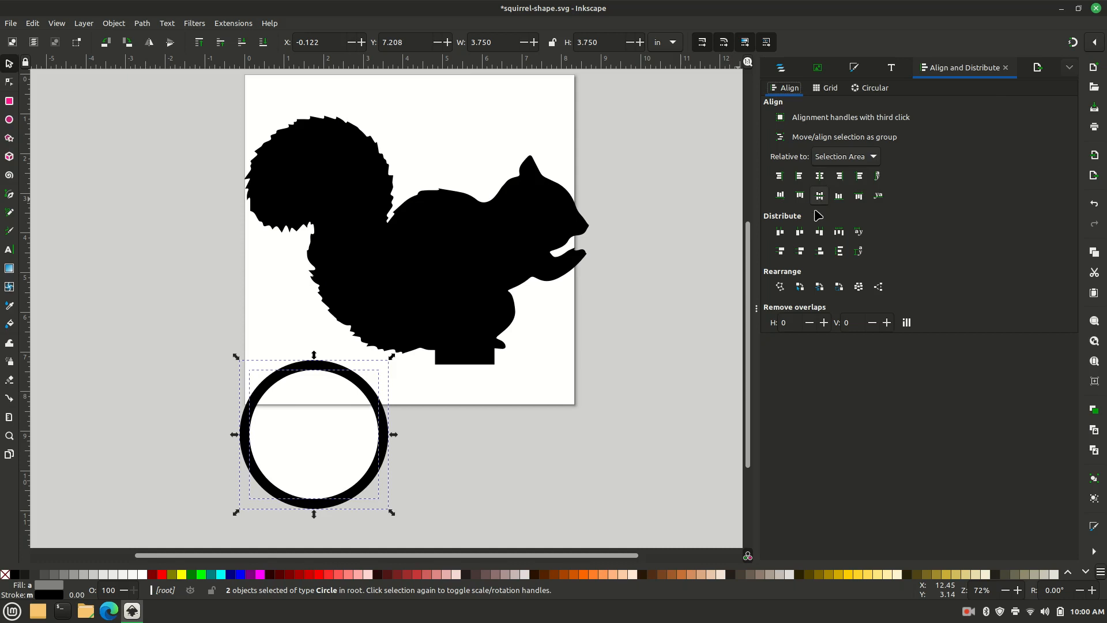
Subtract the white circle from the larger black circle with Difference and move the resulting ring under the squirrel so it overlaps the base tab
click(143, 24)
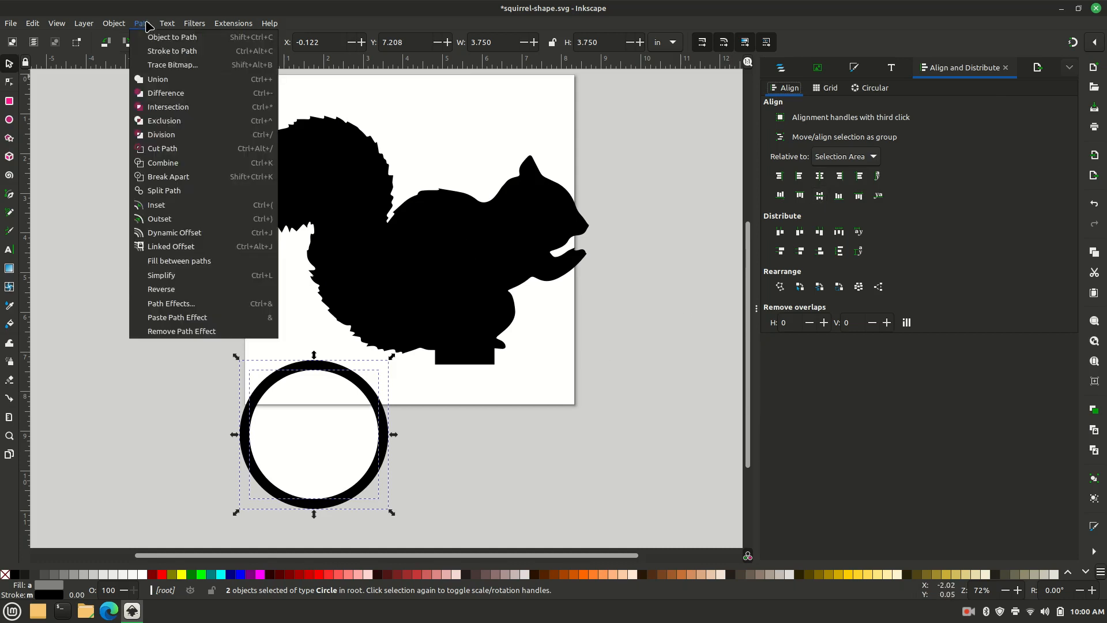
click(166, 94)
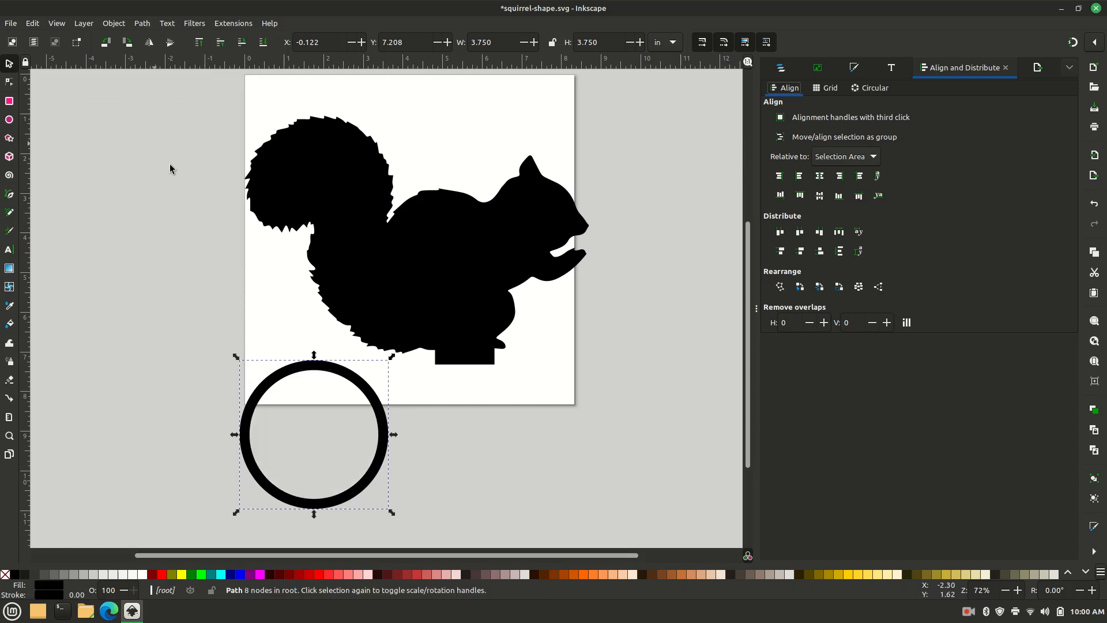
drag(311, 380, 451, 370)
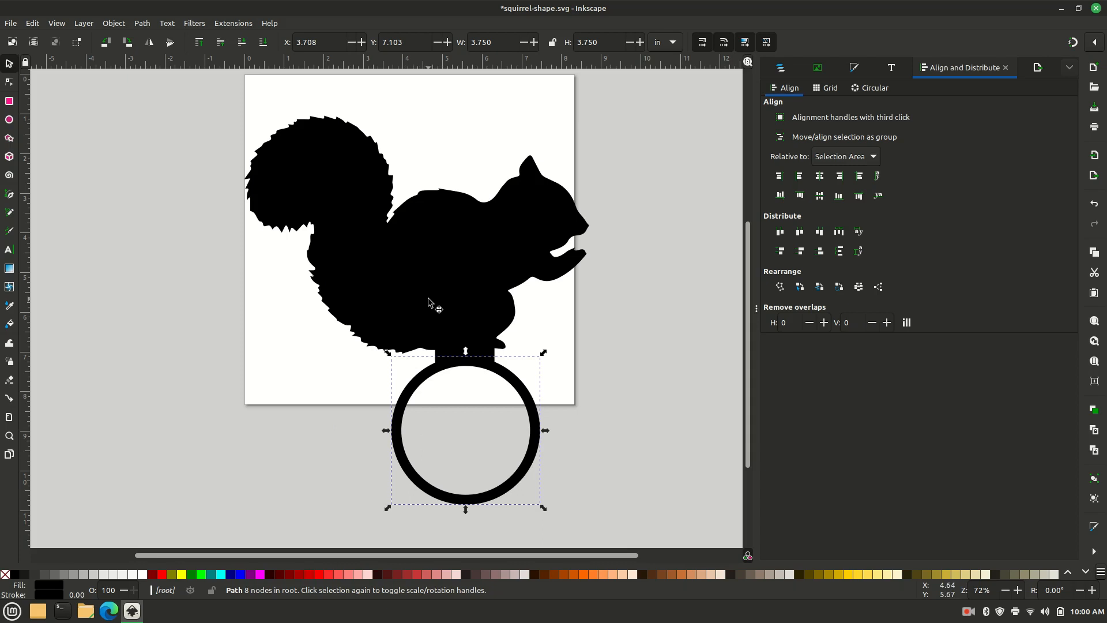
Unite the ring and the squirrel silhouette into a single path with Union and display the path's nodes
shift+click(437, 275)
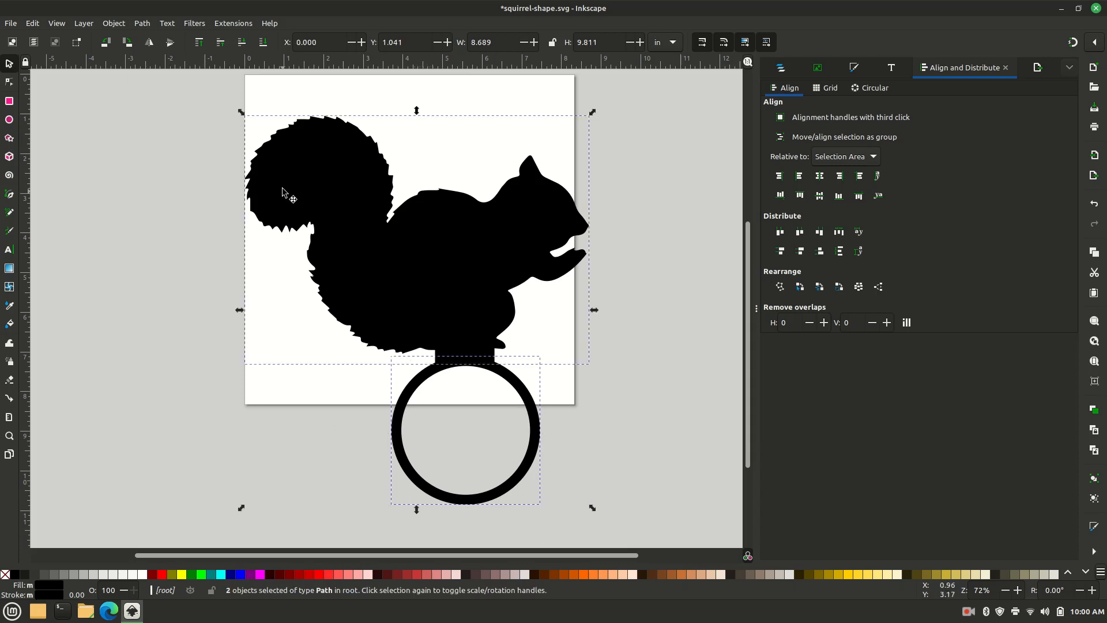
click(145, 25)
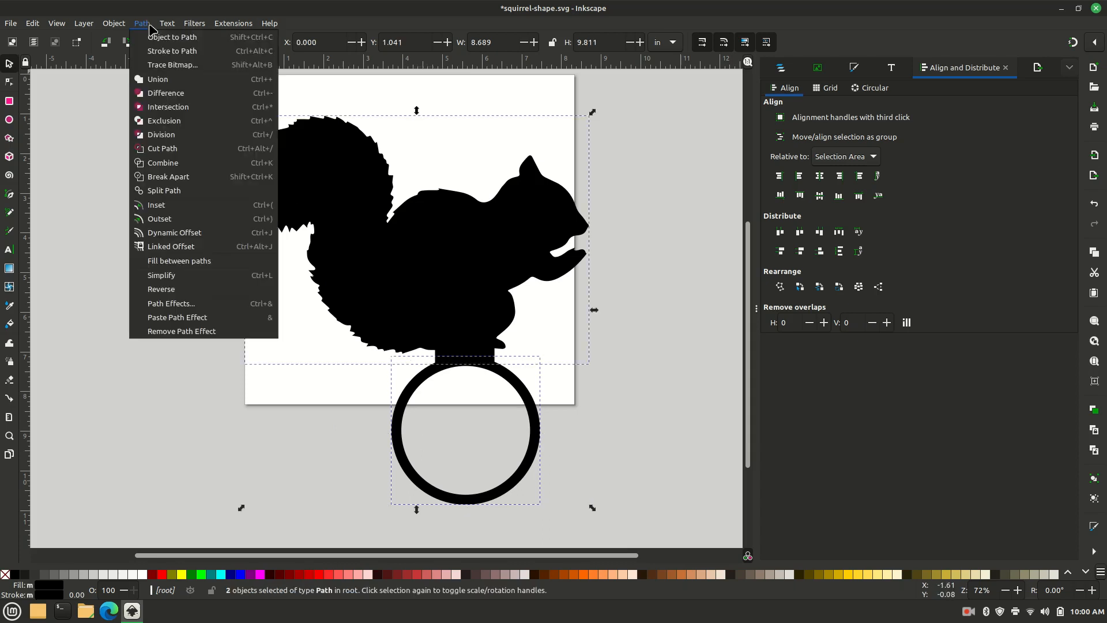
click(162, 79)
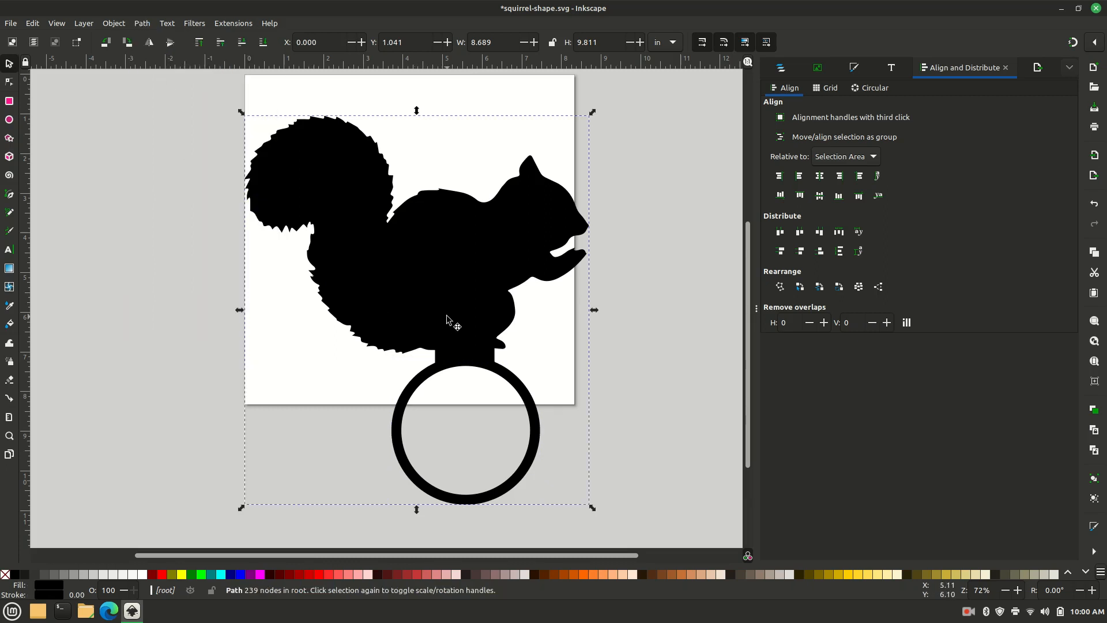
click(9, 81)
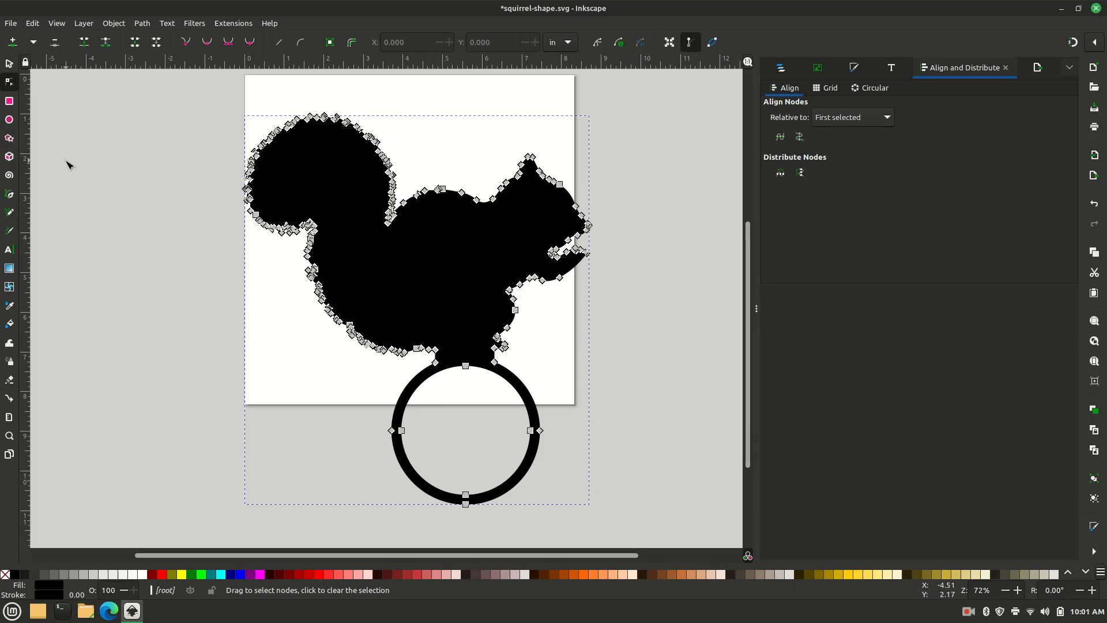
Save squirrel-shape.svg, and save the drawing under the new name Squirrel Feeder on the Desktop in Inkscape SVG format
click(11, 23)
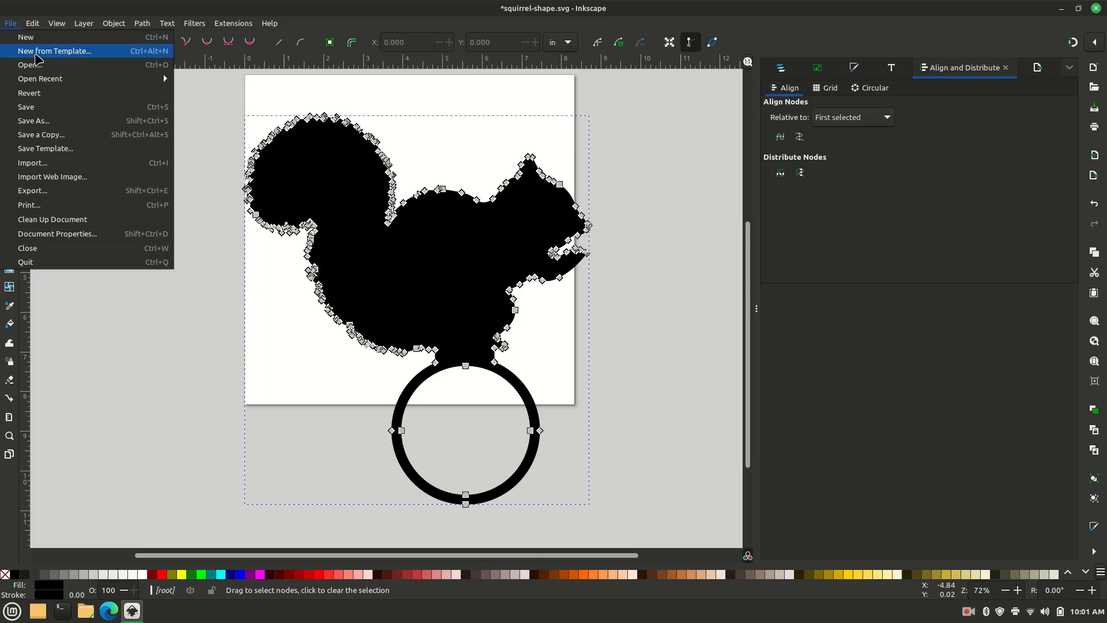
click(47, 107)
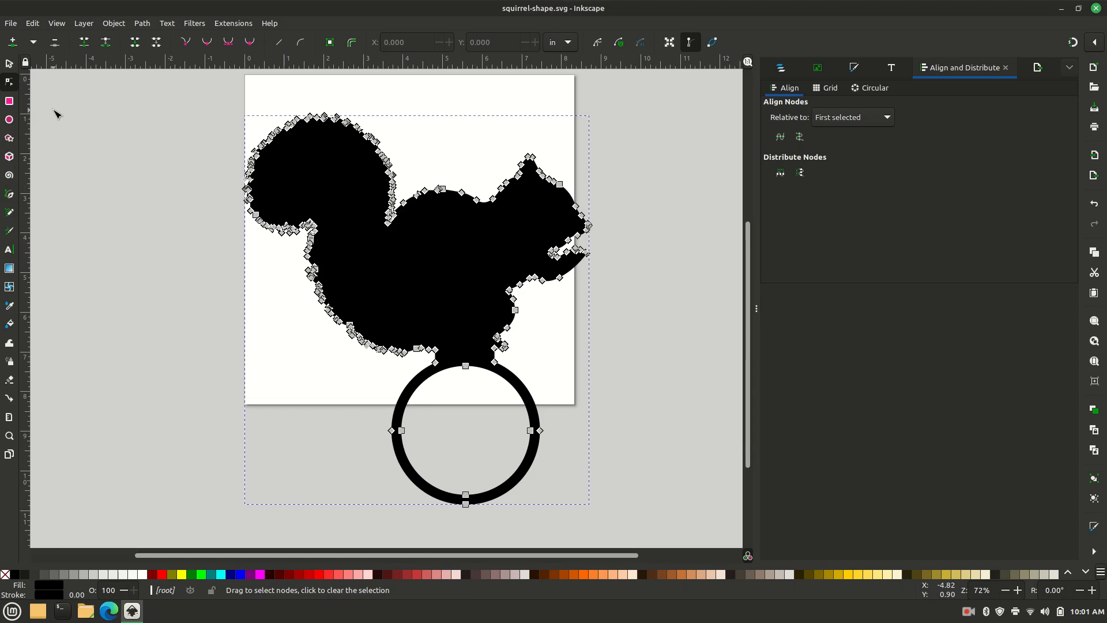
click(12, 23)
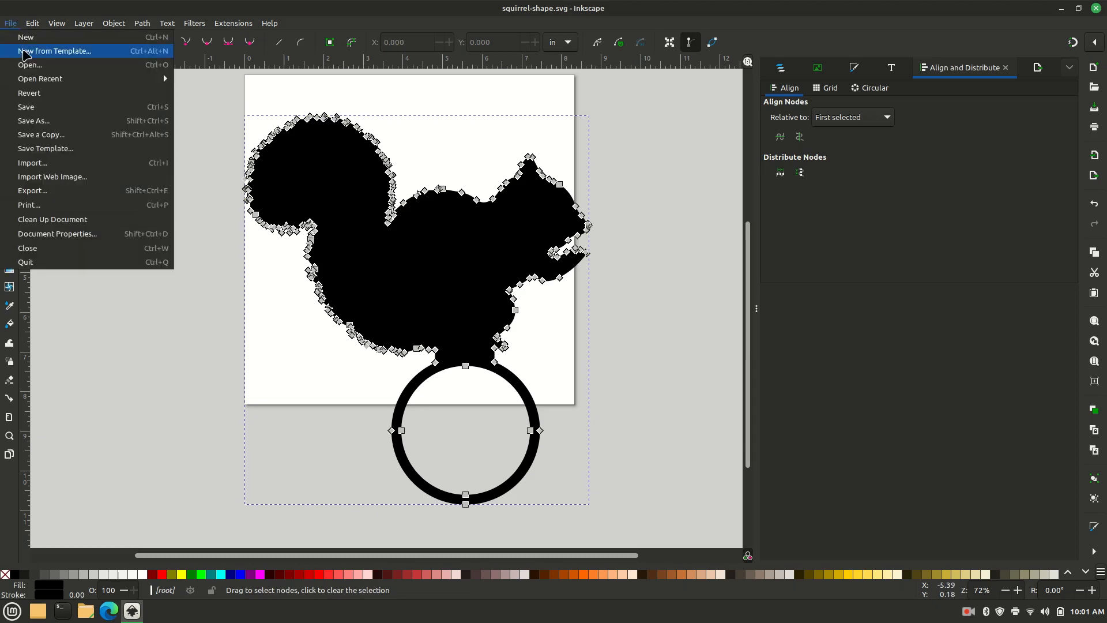
click(43, 120)
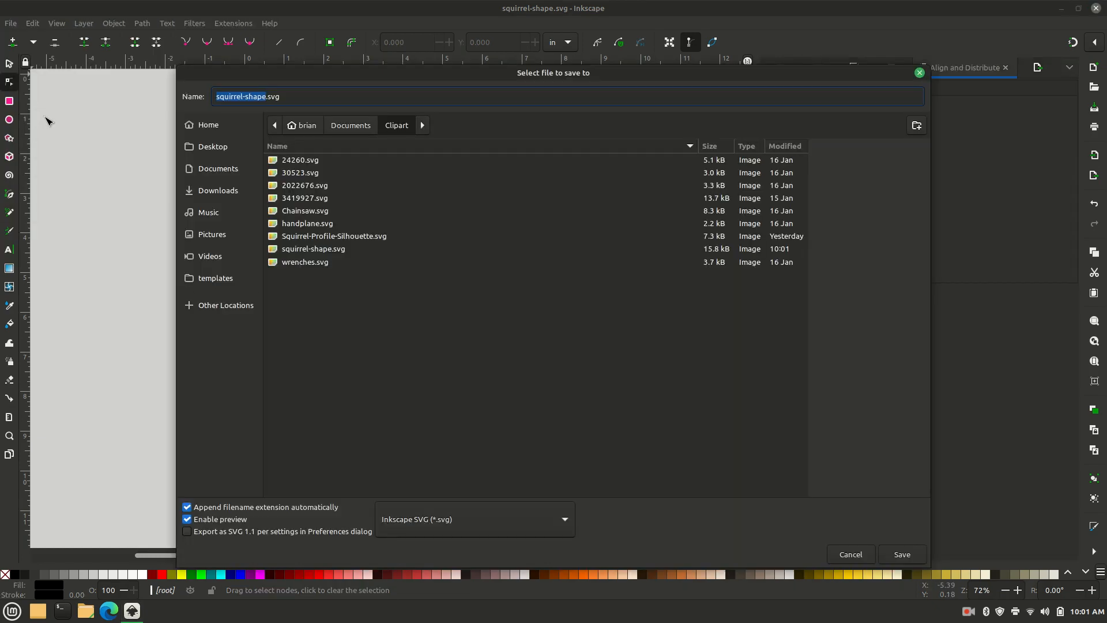
click(214, 146)
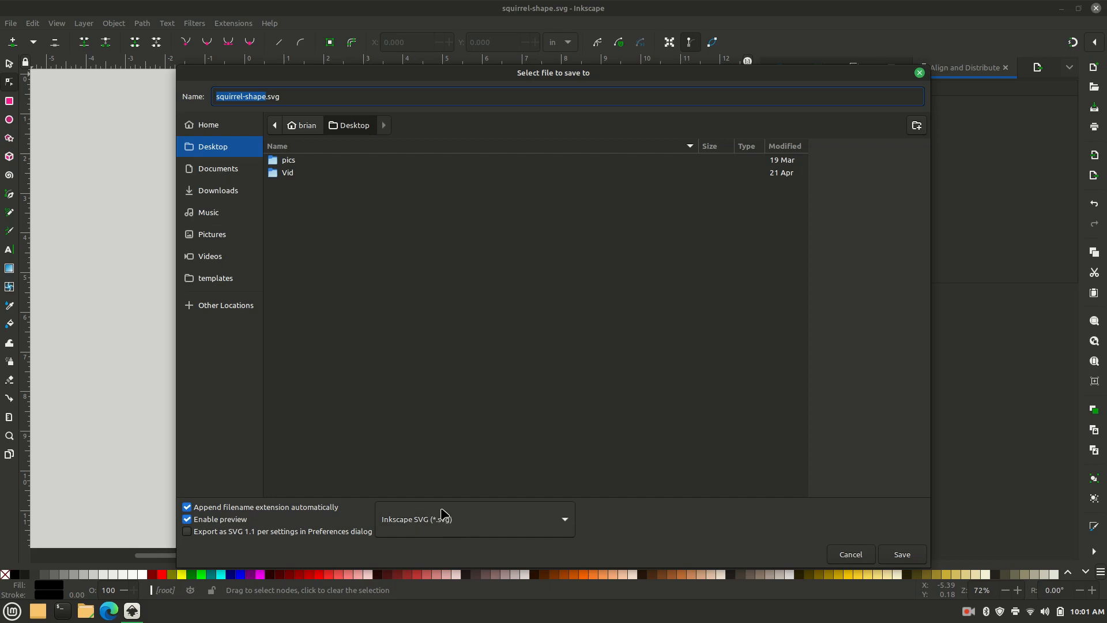
text(S)
text(rel Feeder)
click(902, 554)
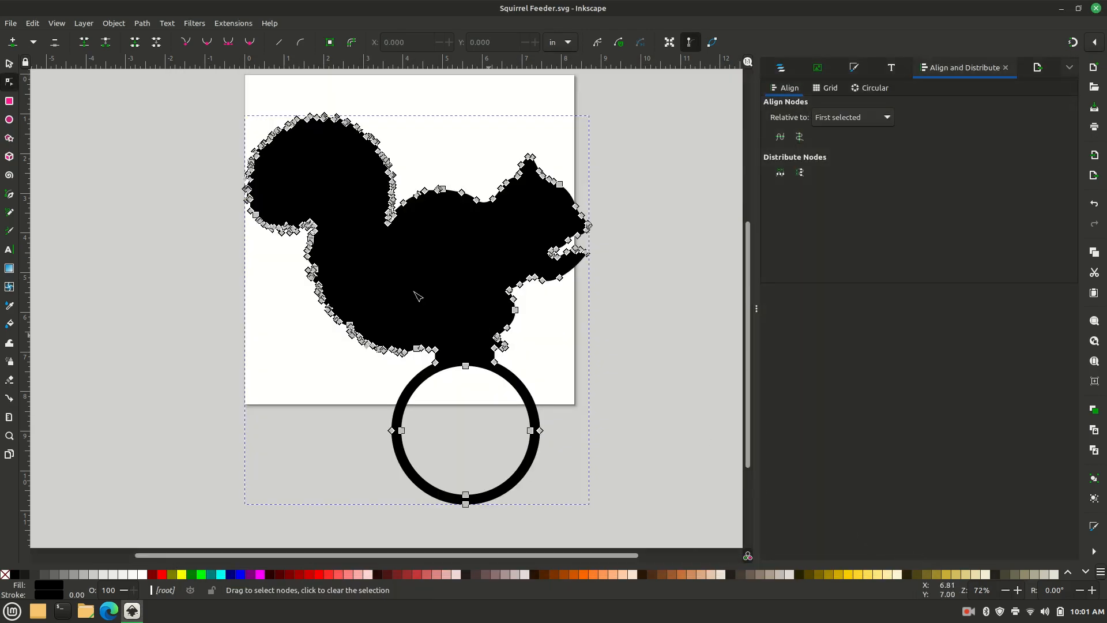
Save the drawing to the Desktop as Squirrel Feeder.dxf in Desktop Cutting Plotter (AutoCAD DXF R14) format, using the document unit as base unit
click(10, 23)
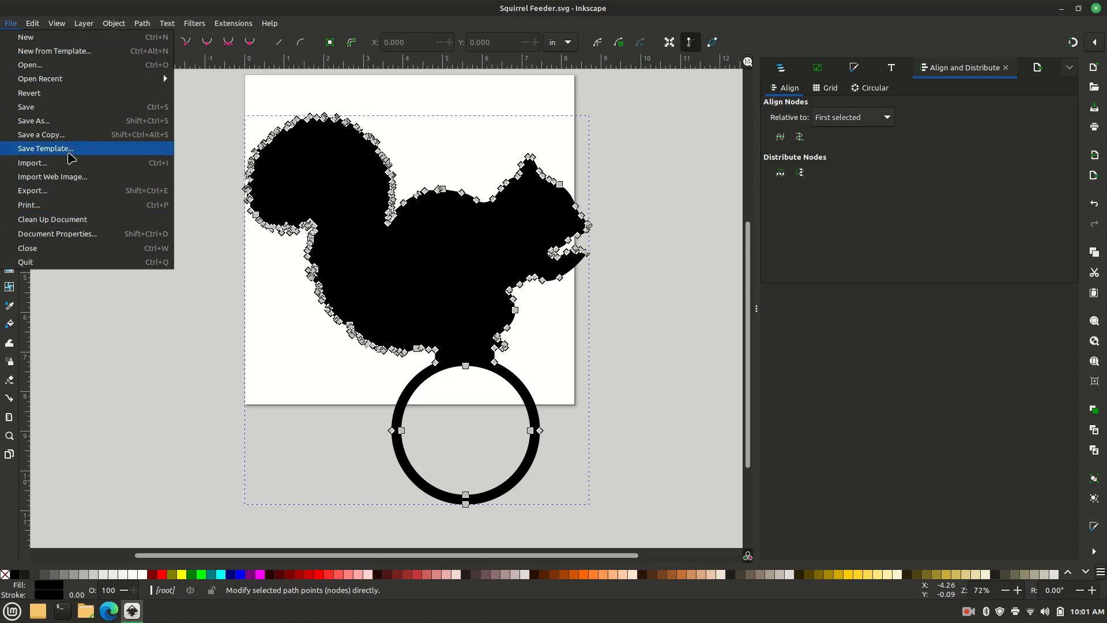
click(73, 122)
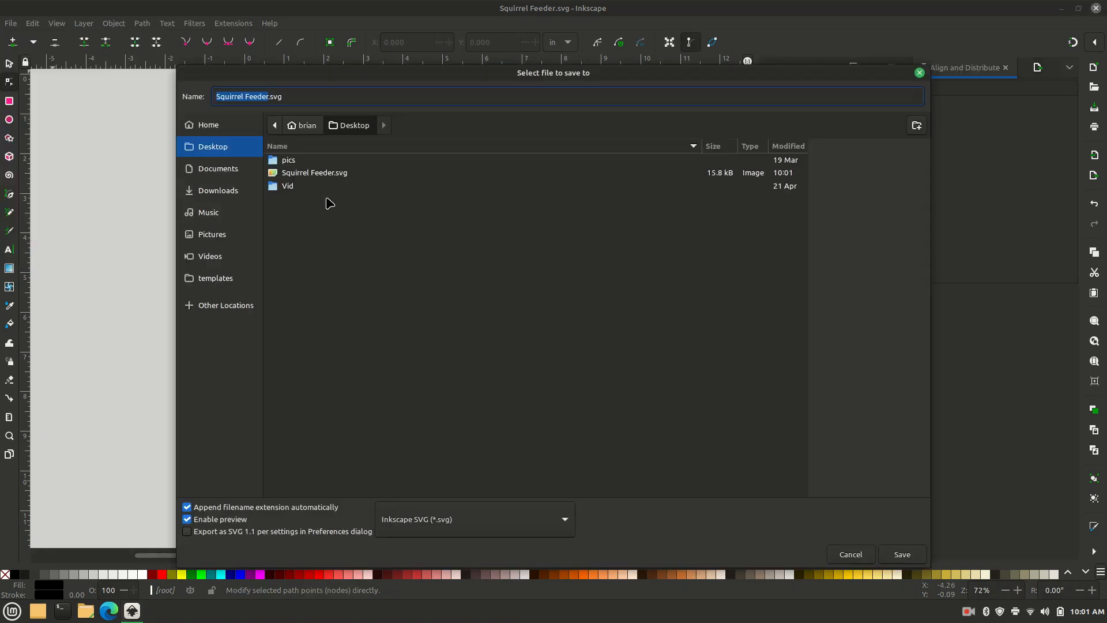
click(546, 528)
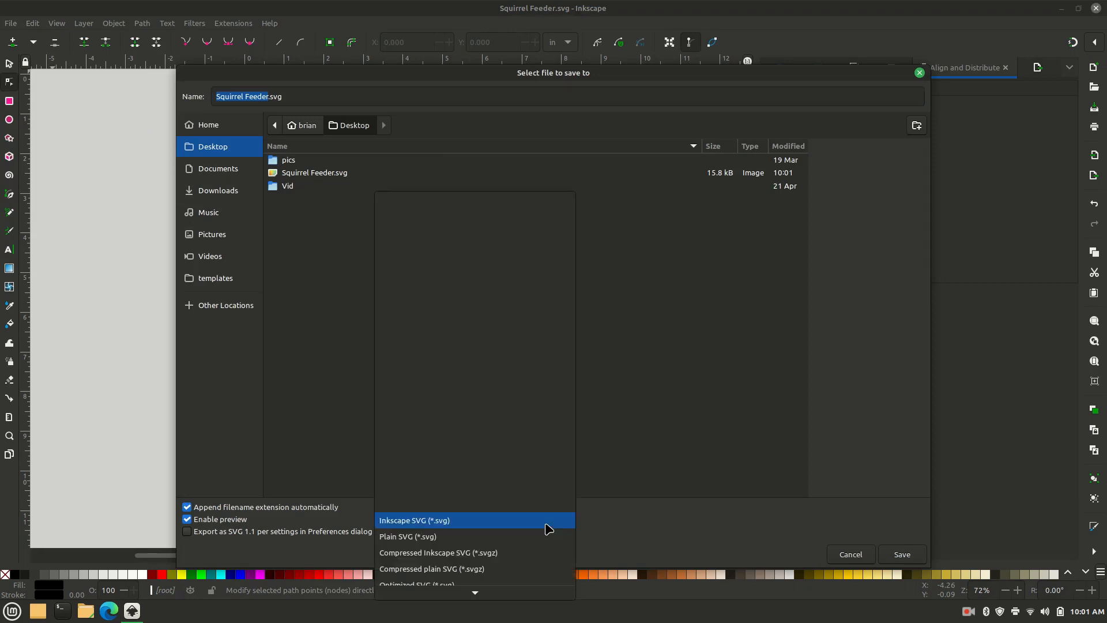
scroll(546, 526, down, 4)
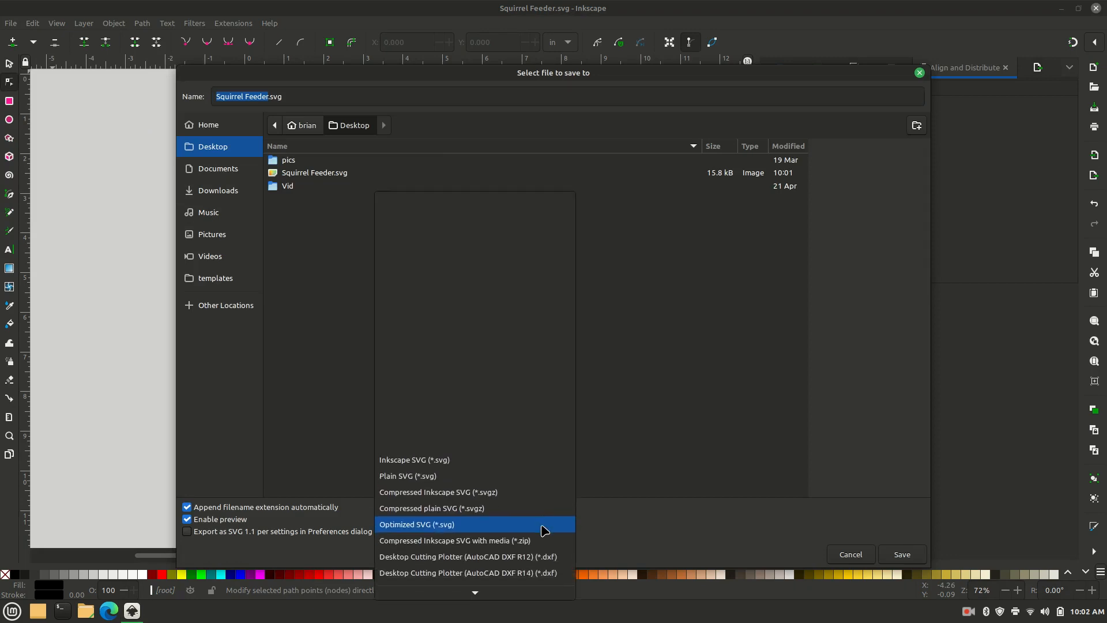
scroll(545, 530, down, 1)
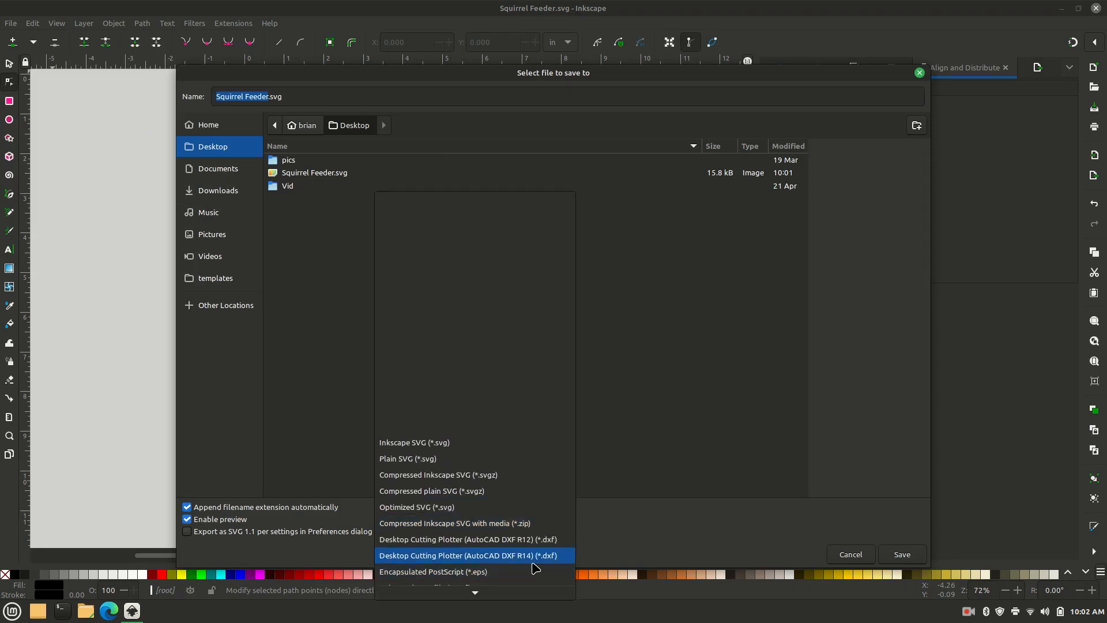
click(539, 555)
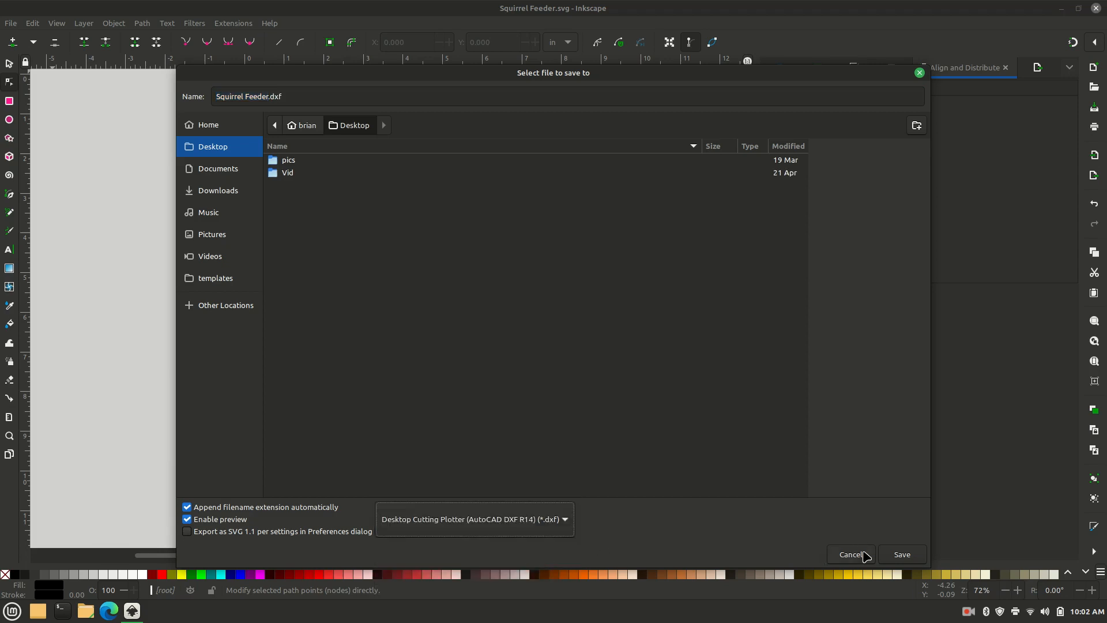
click(901, 553)
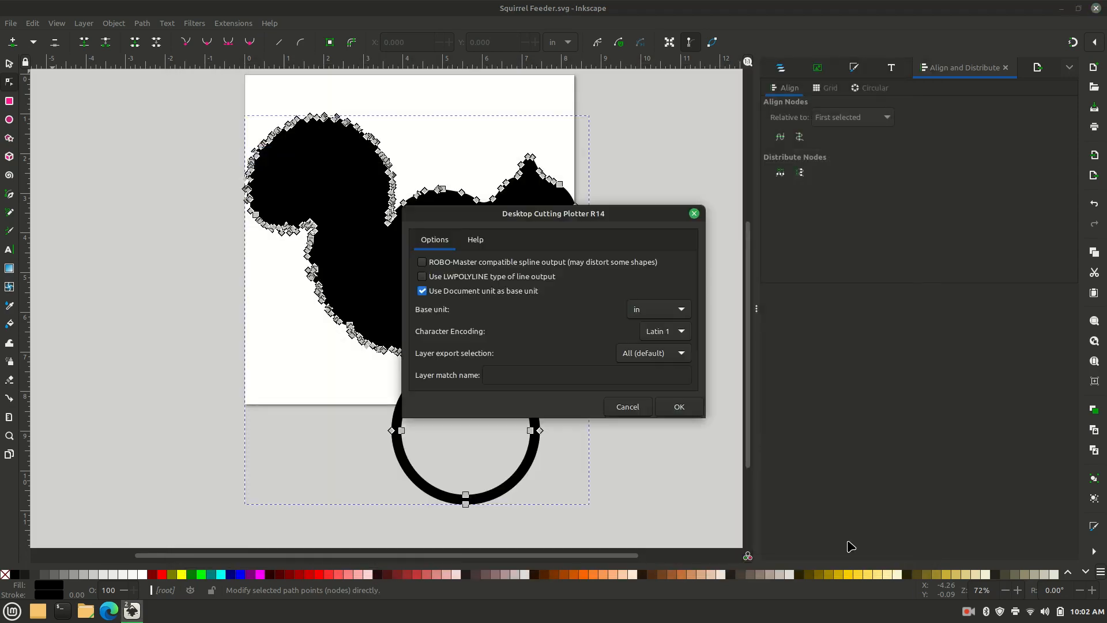
click(680, 407)
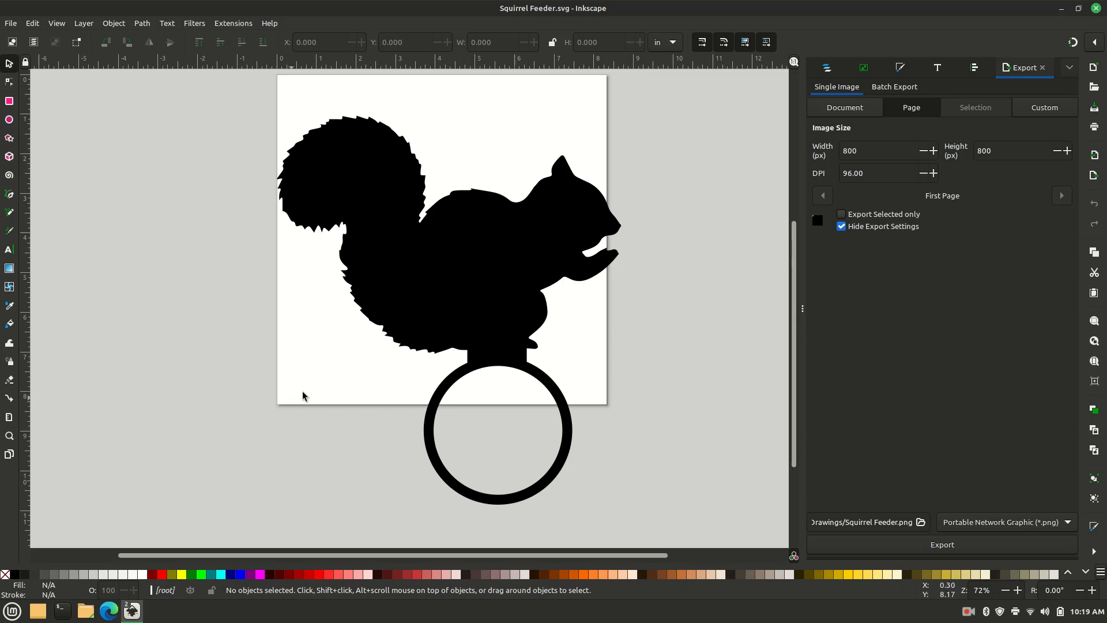
Rotate the squirrel shape 90 degrees clockwise and resize the page to its content in the document properties
click(458, 295)
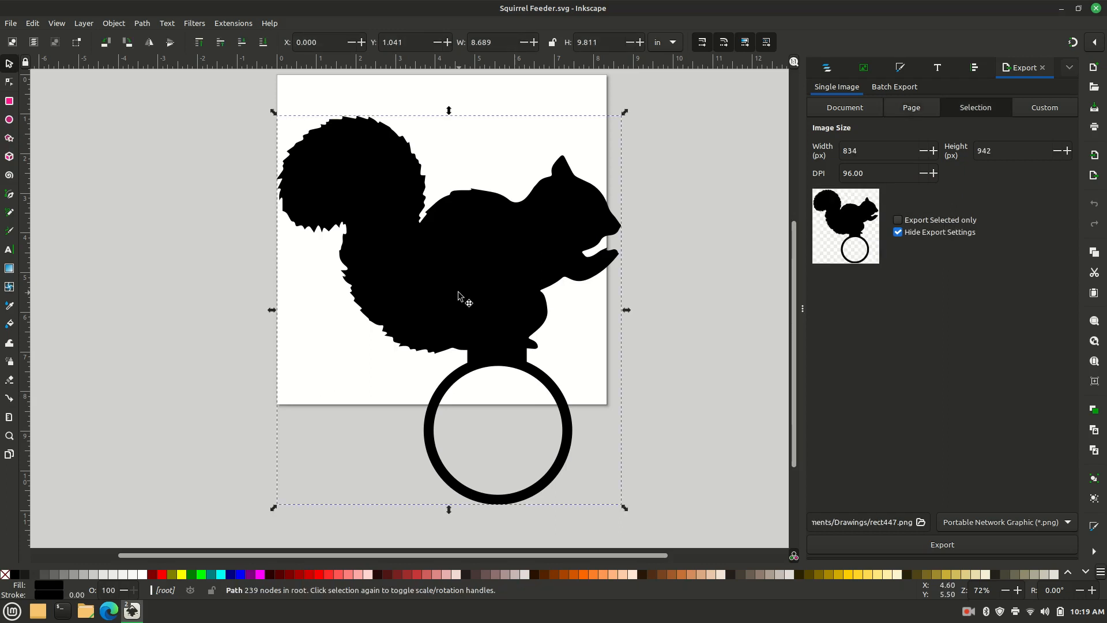
click(127, 42)
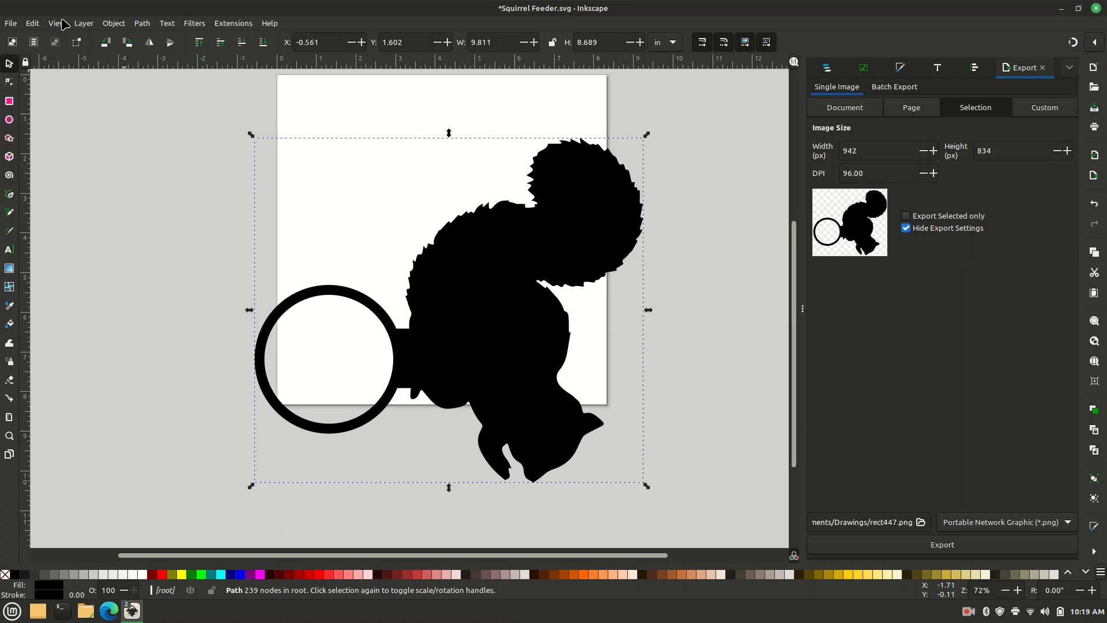
click(15, 26)
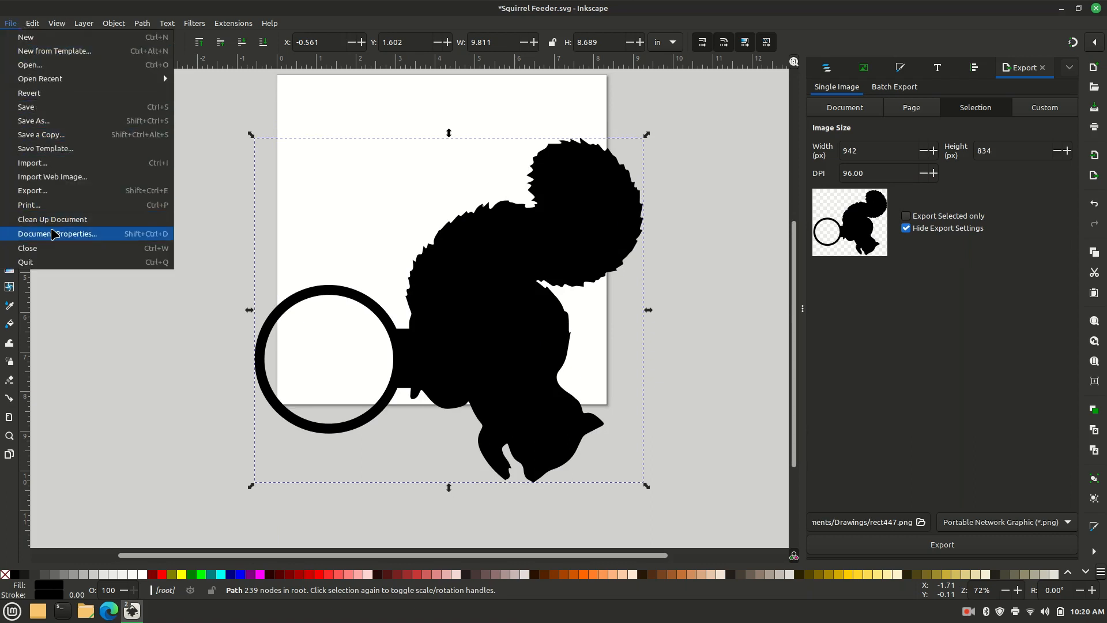
click(52, 232)
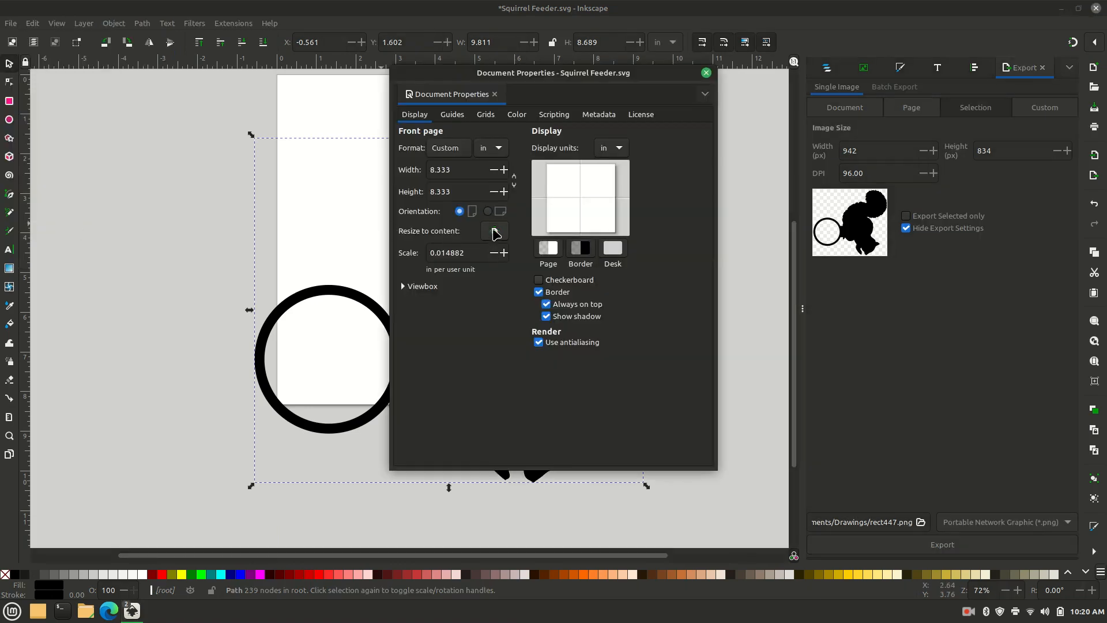
click(494, 232)
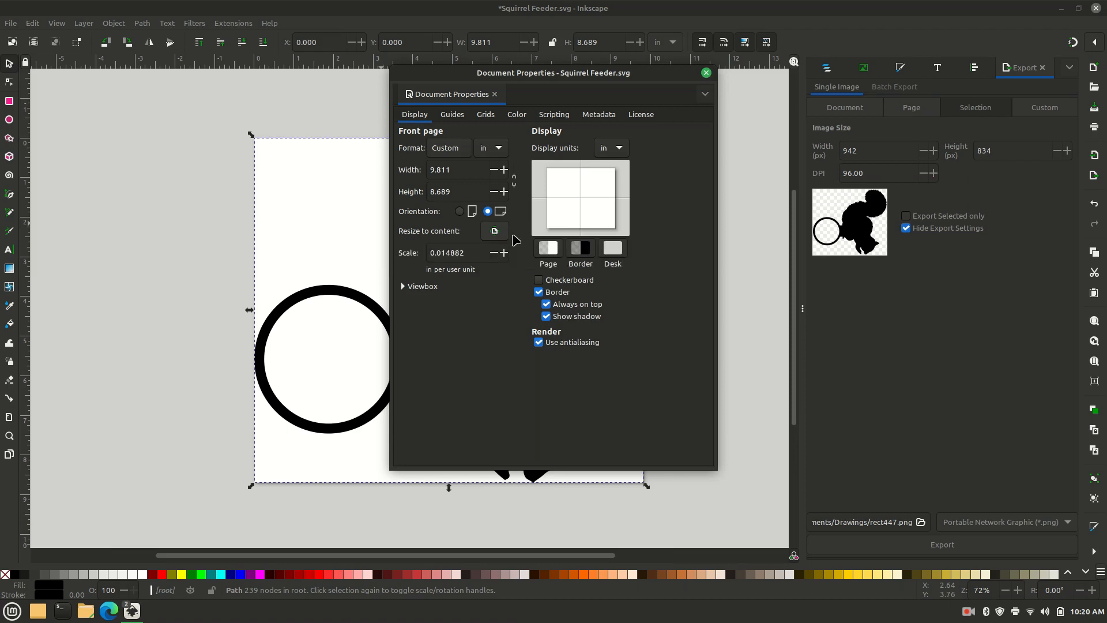
click(705, 74)
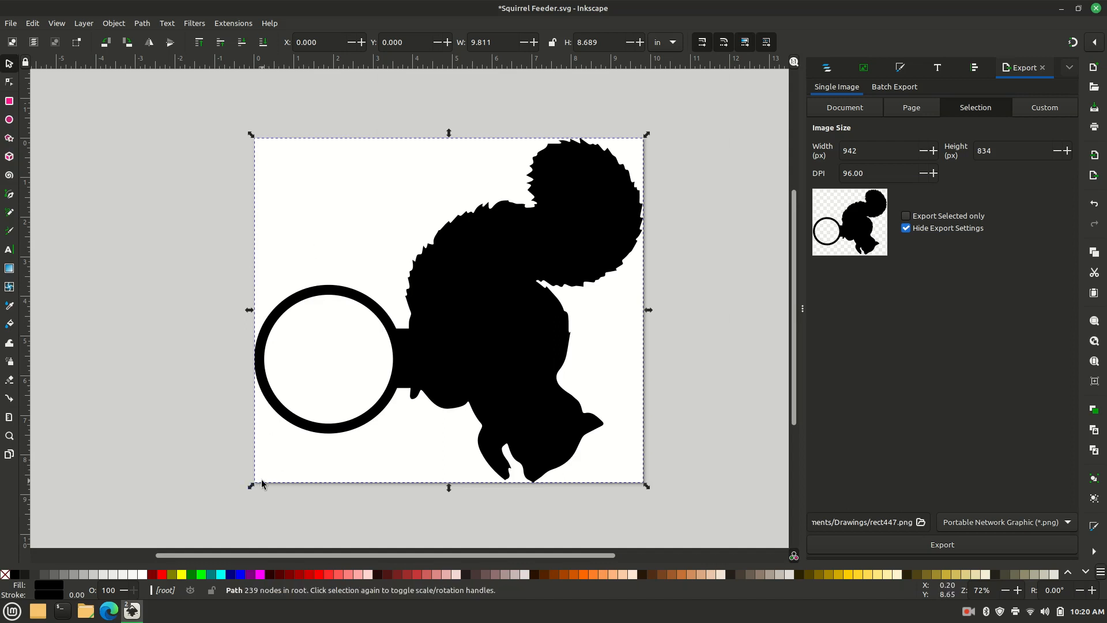
Save the rotated drawing in Inkscape SVG format as Squirrel Feeder.svg in the Drawings folder, replacing the existing file
click(12, 24)
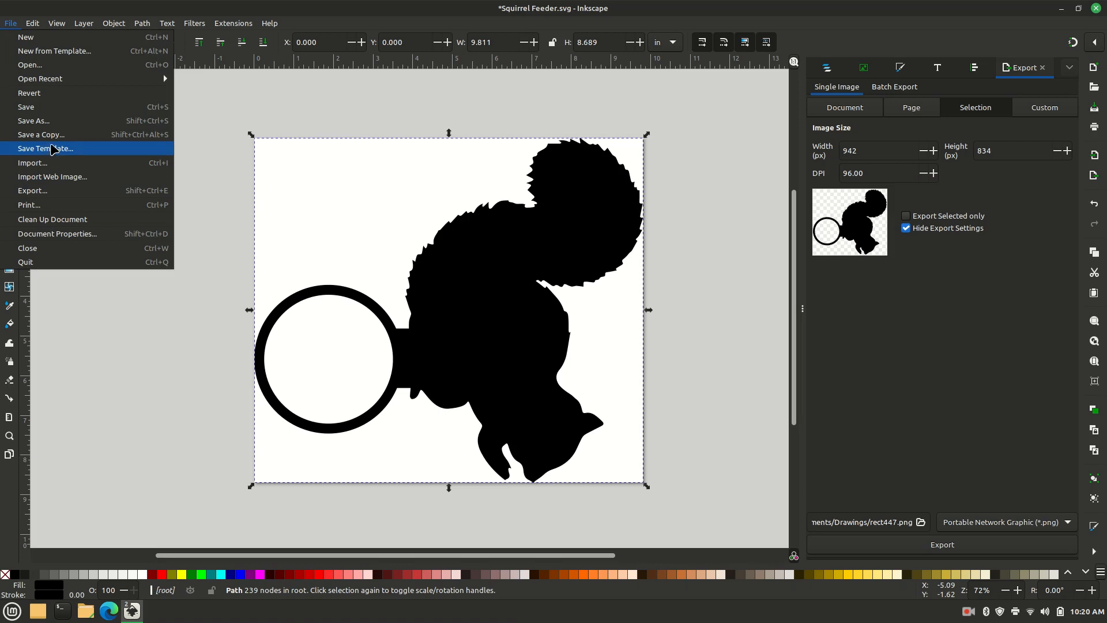
click(53, 122)
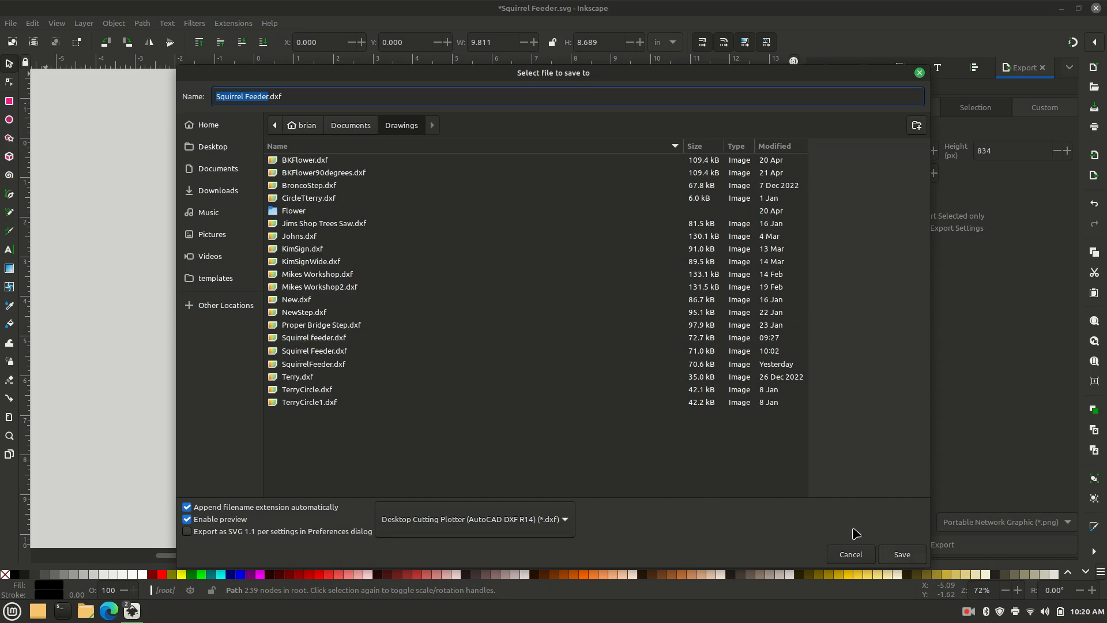
click(543, 521)
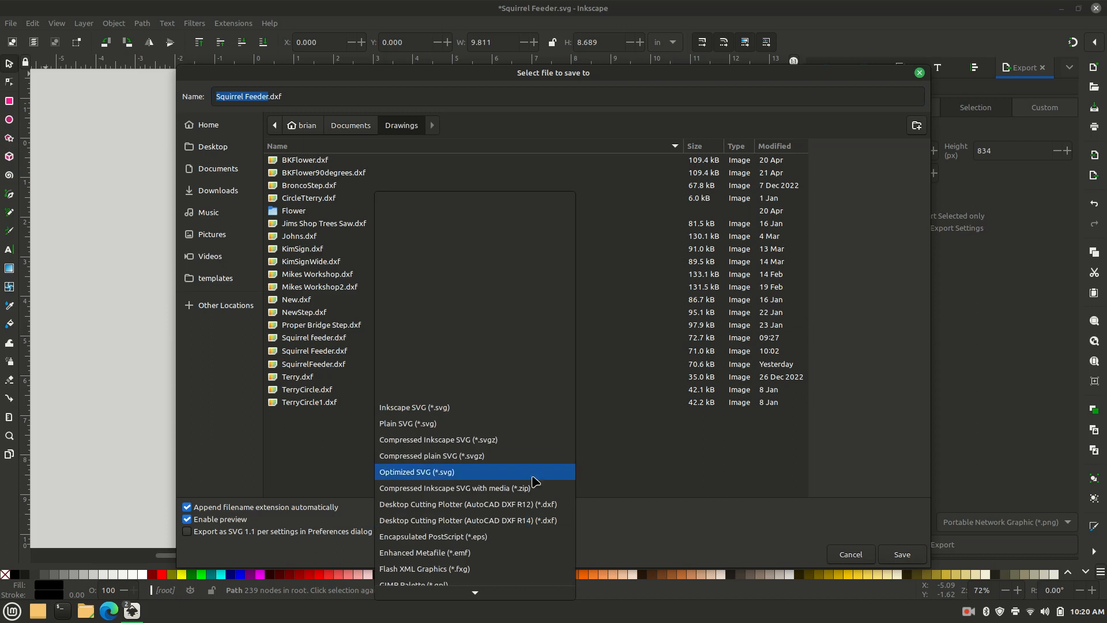
click(496, 407)
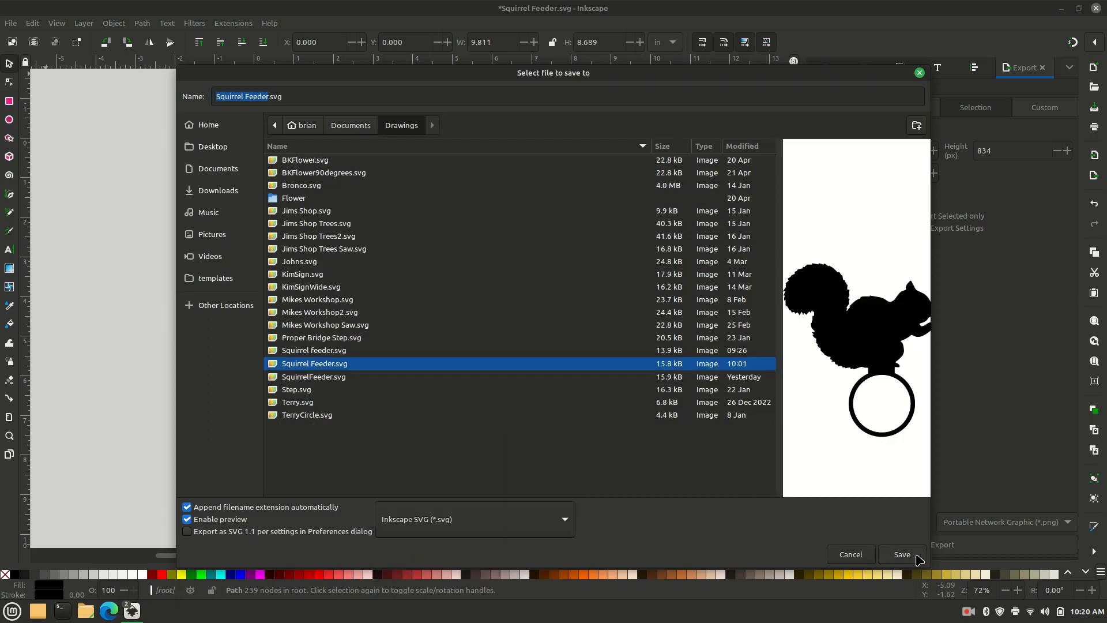
click(902, 554)
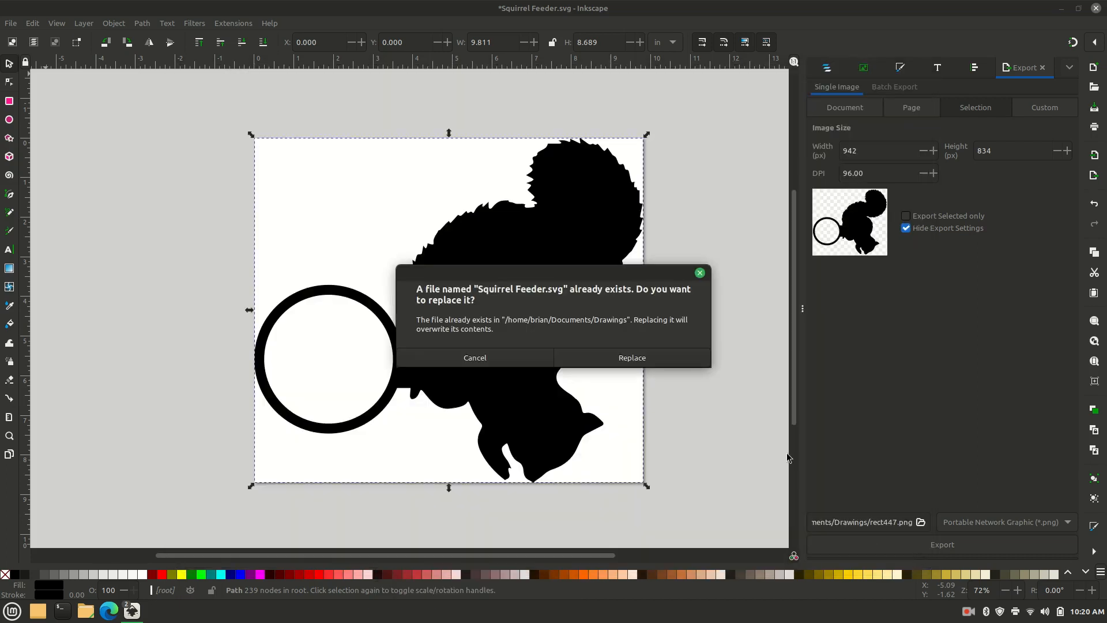
click(606, 355)
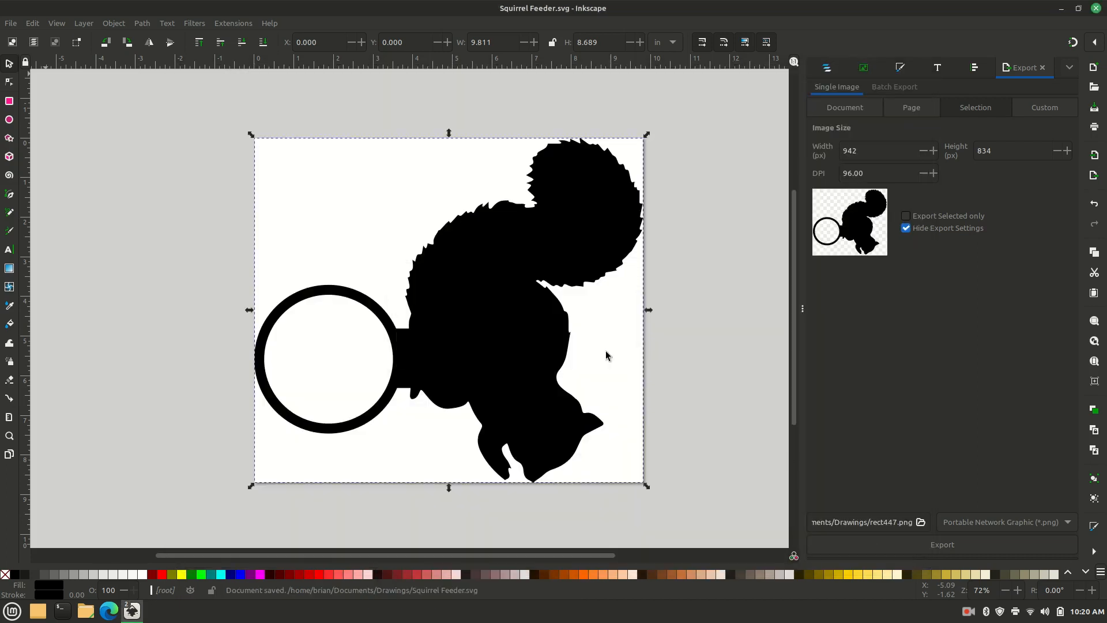
Save the rotated drawing as Squirrel Feeder.dxf in Drawings in Desktop Cutting Plotter (AutoCAD DXF R14) format with document units, replacing the existing file
click(11, 24)
click(35, 122)
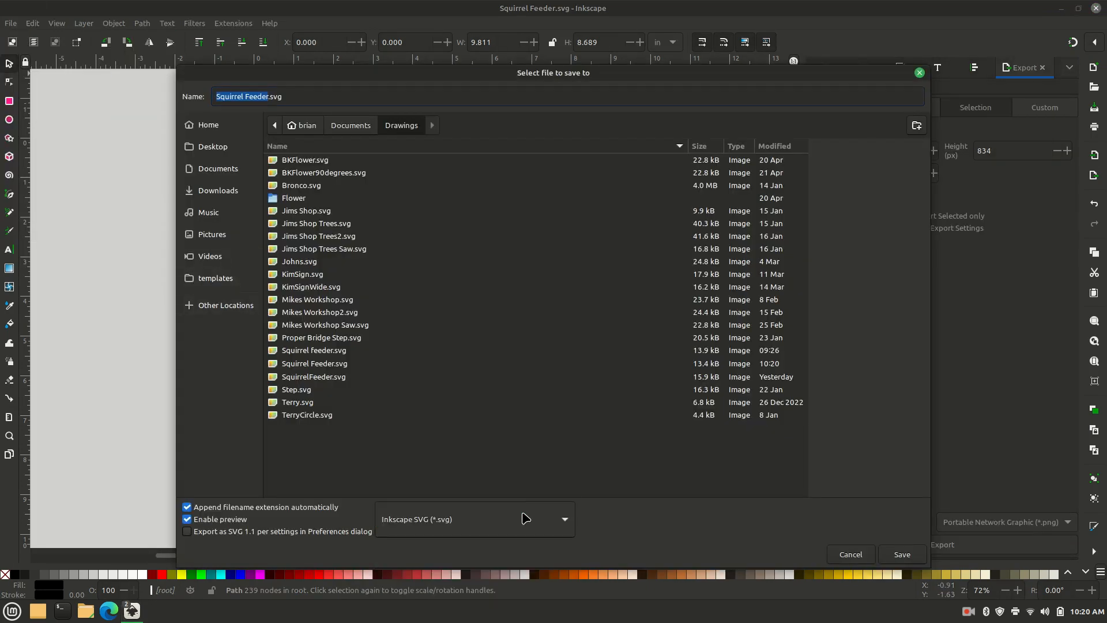
click(513, 517)
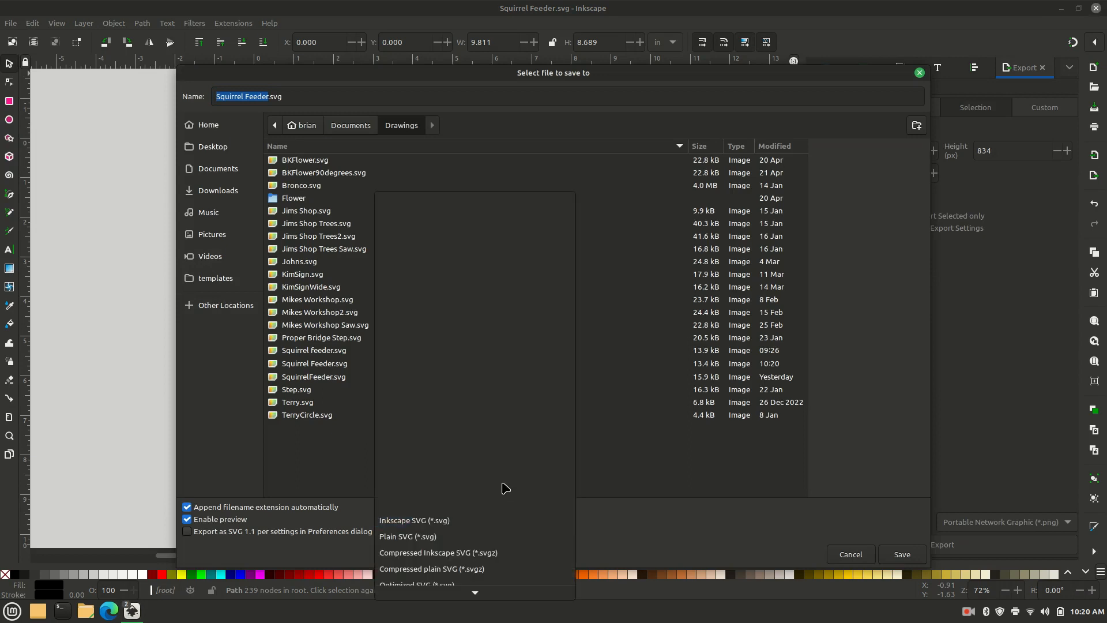
scroll(494, 522, down, 2)
scroll(497, 529, down, 1)
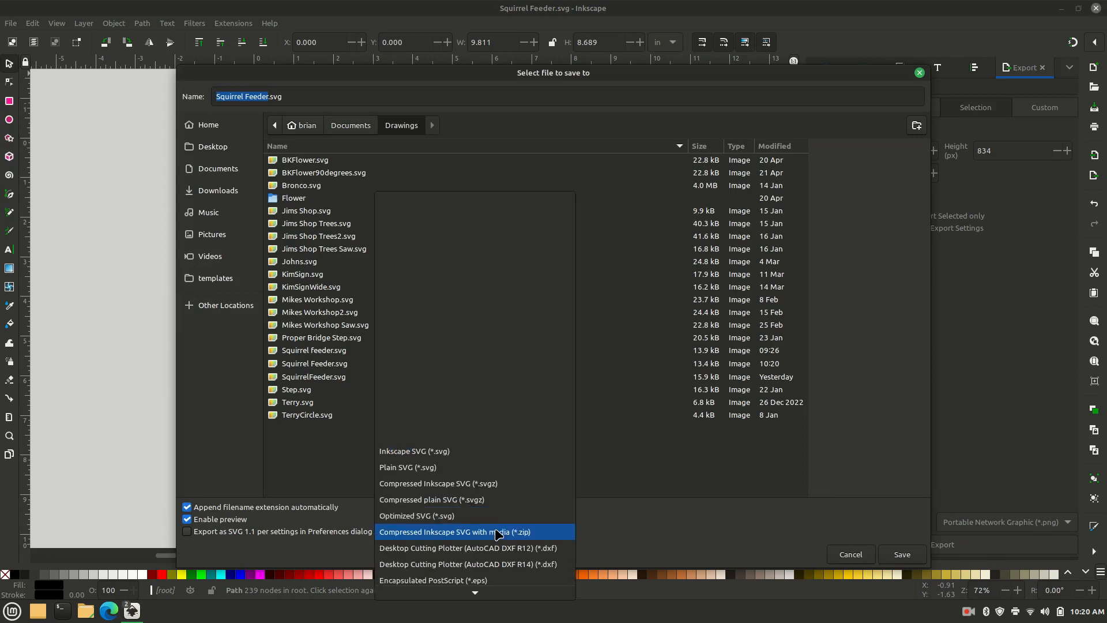
click(510, 563)
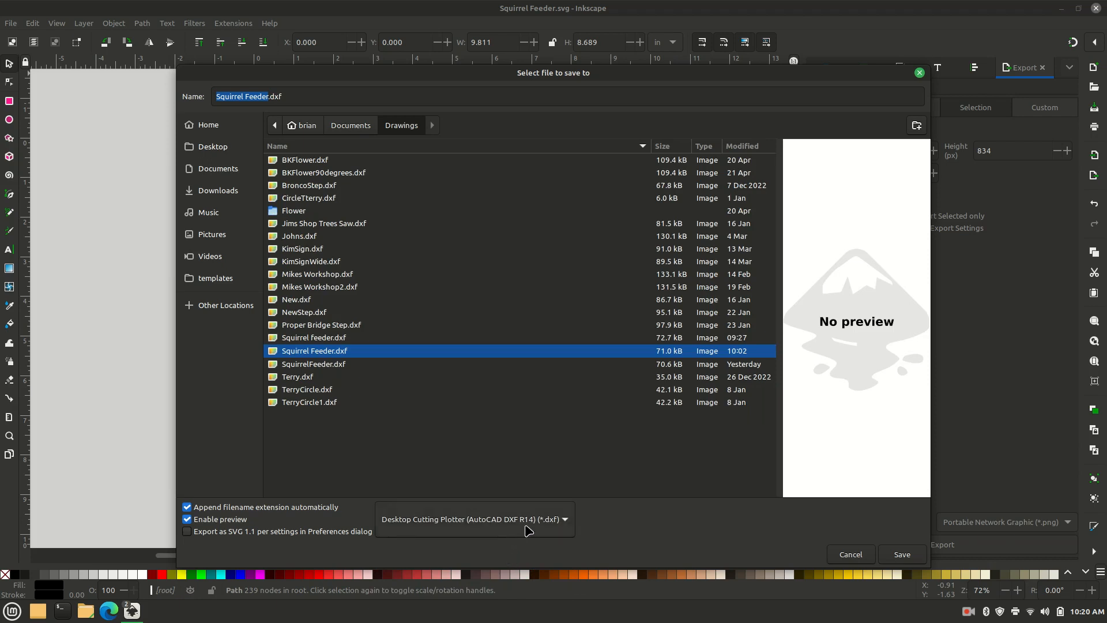
click(902, 554)
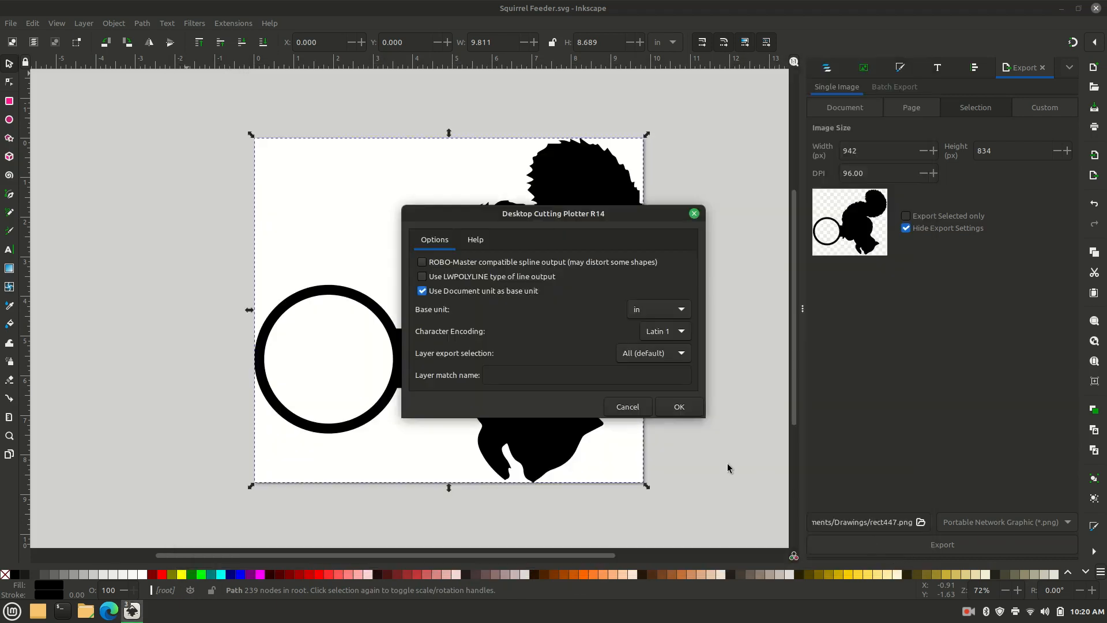
click(678, 407)
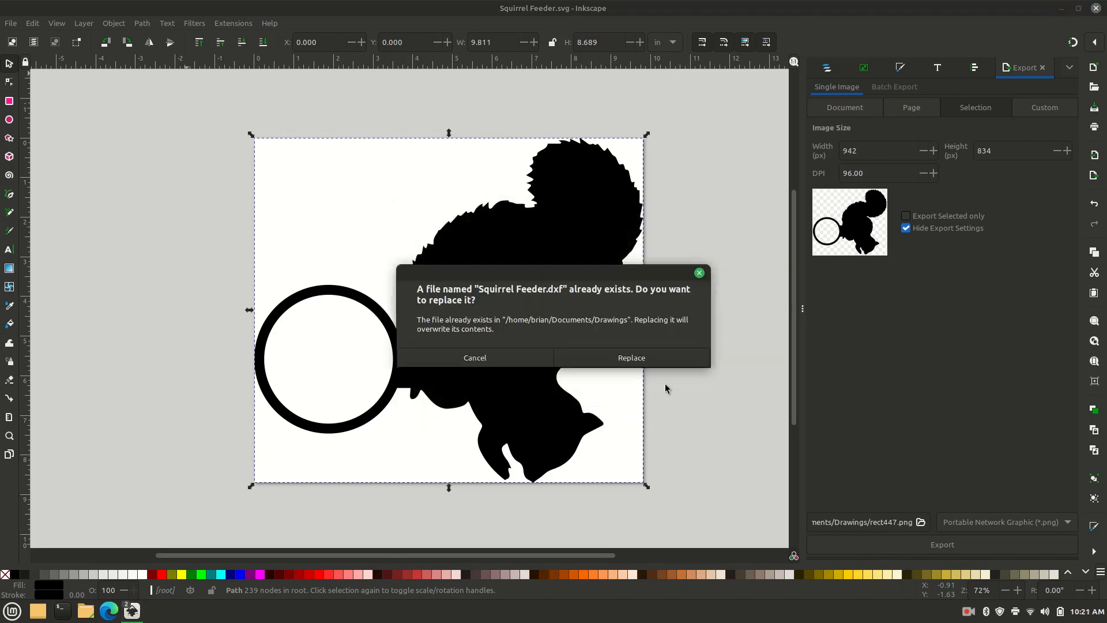
click(630, 358)
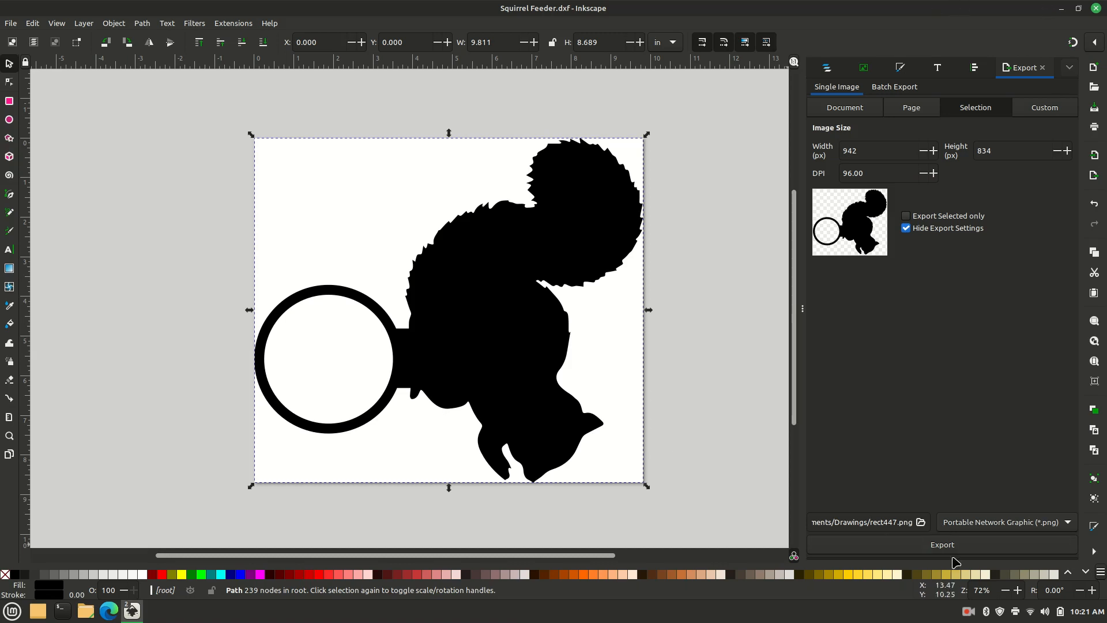
click(973, 615)
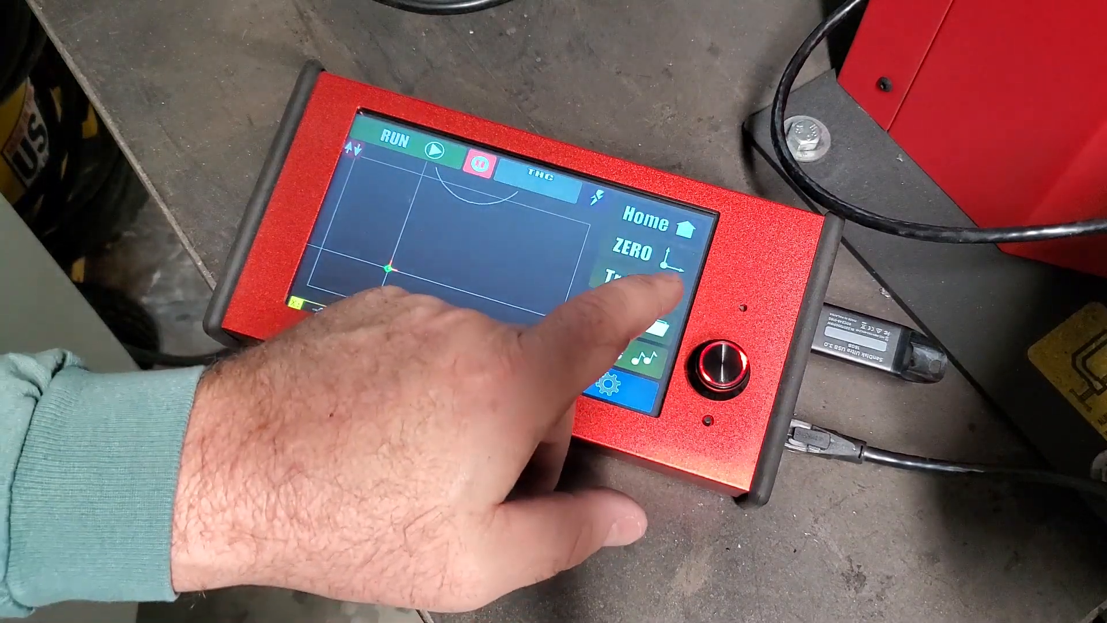
click(652, 317)
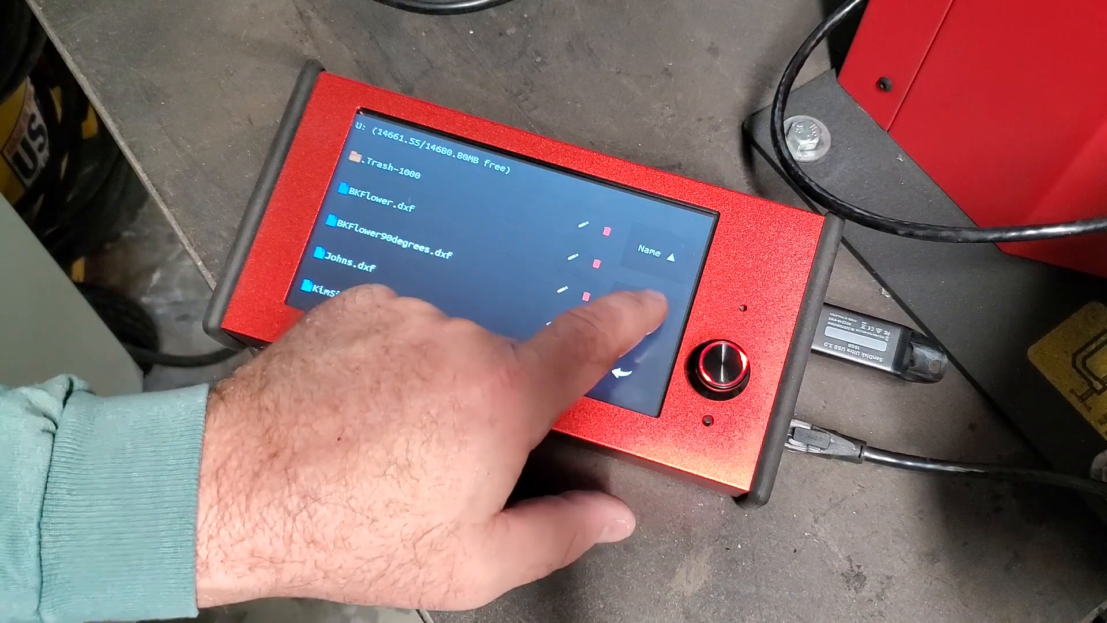
click(663, 308)
click(663, 306)
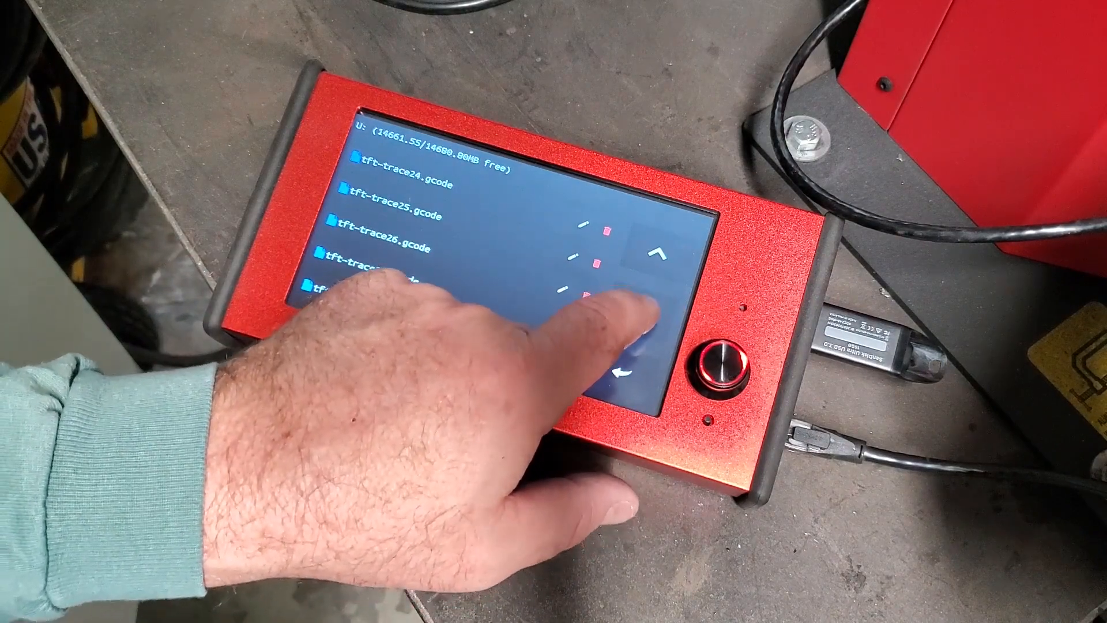
click(658, 309)
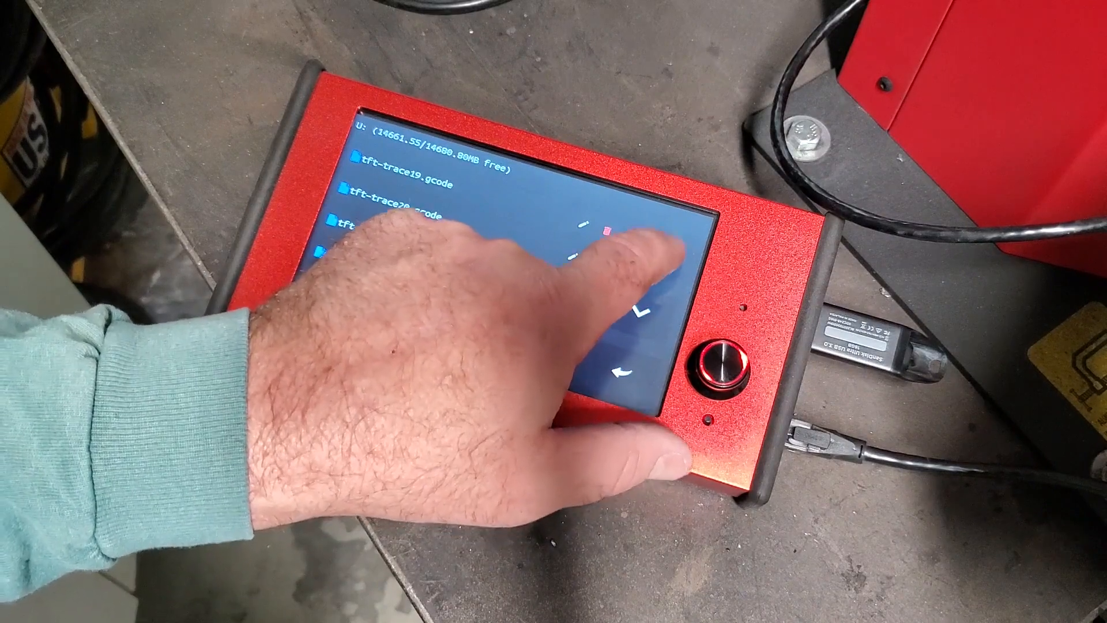
click(658, 254)
click(657, 253)
click(398, 180)
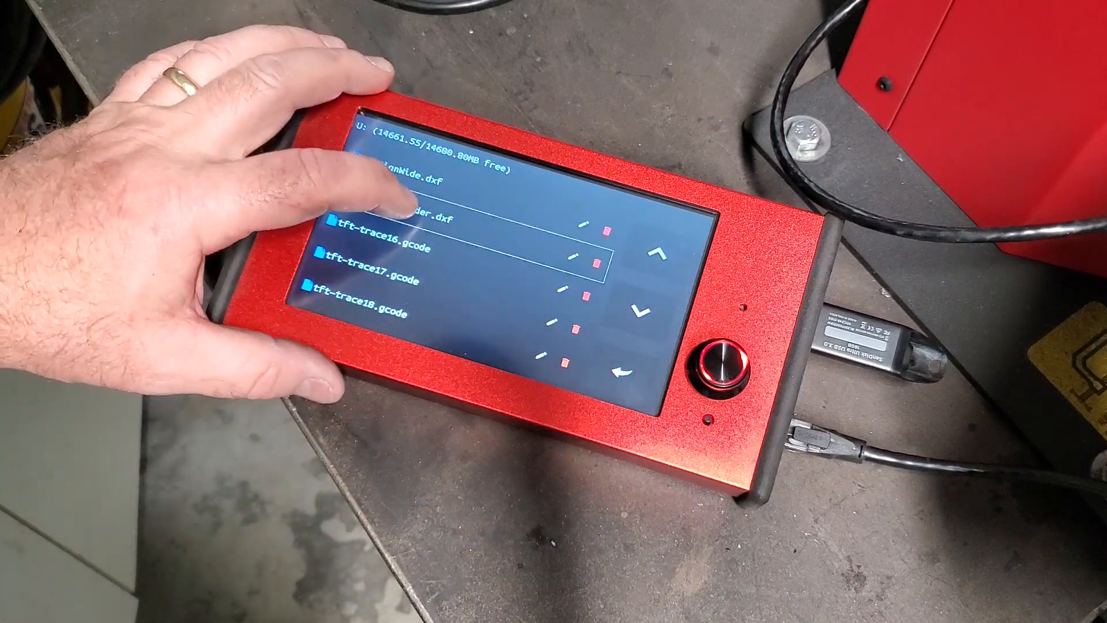